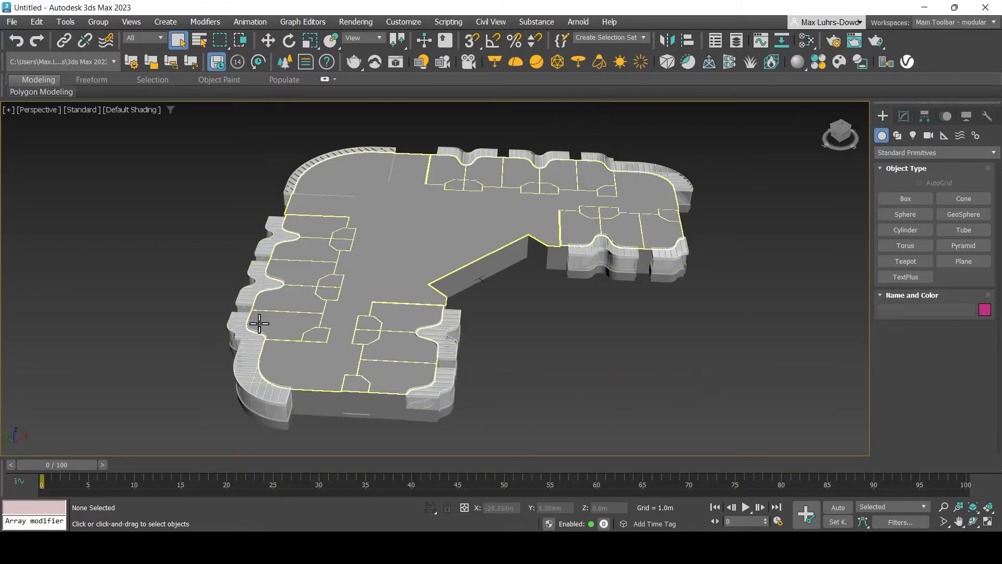
Select the ceiling surface and show the layer list with the TYPICAL FLOOR PLAN_02_v1 layer
left_click(381, 287)
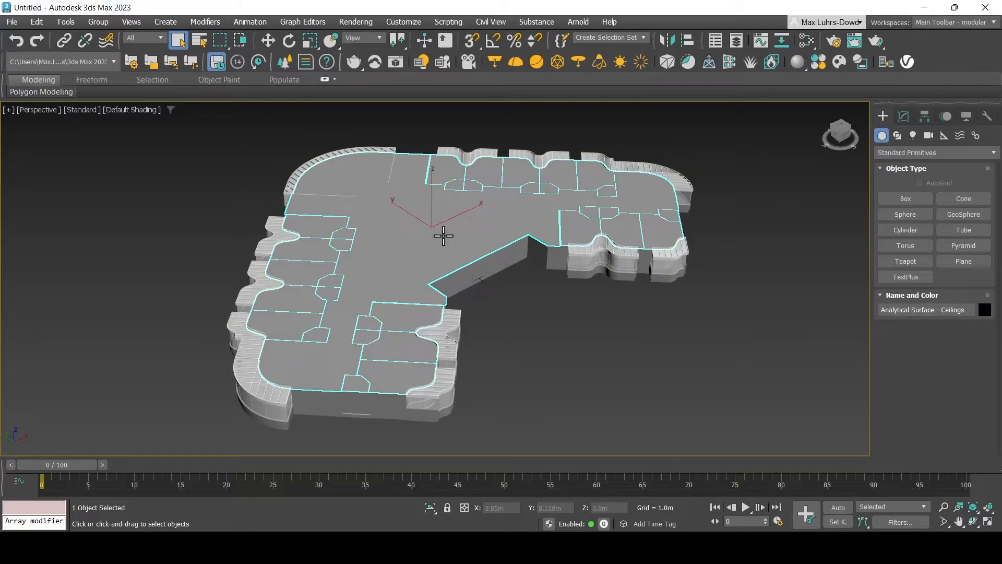
left_click(733, 45)
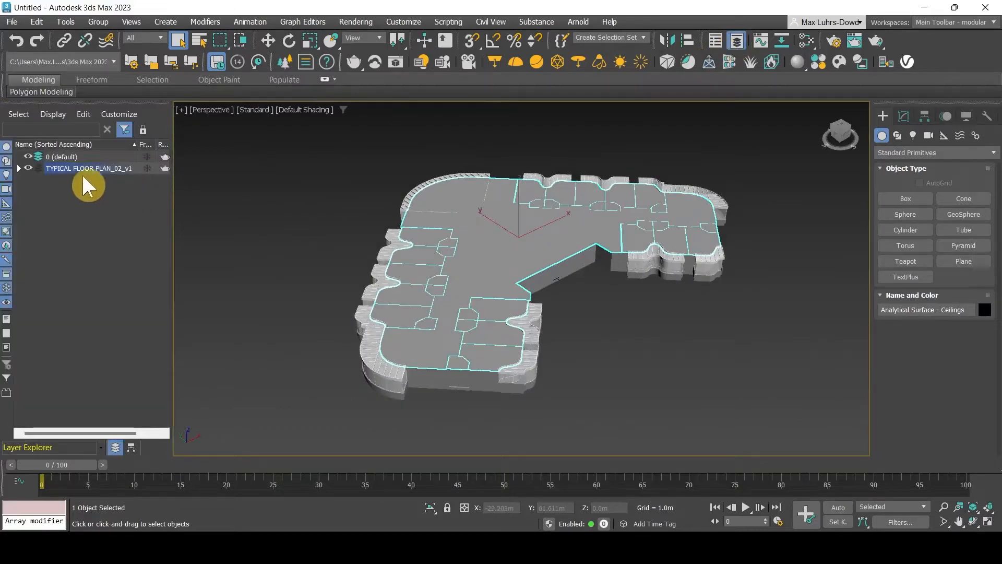
Make Analytical Surface - Ceilings see-through and invisible to camera, reflections, shadows and atmospherics
left_click(19, 168)
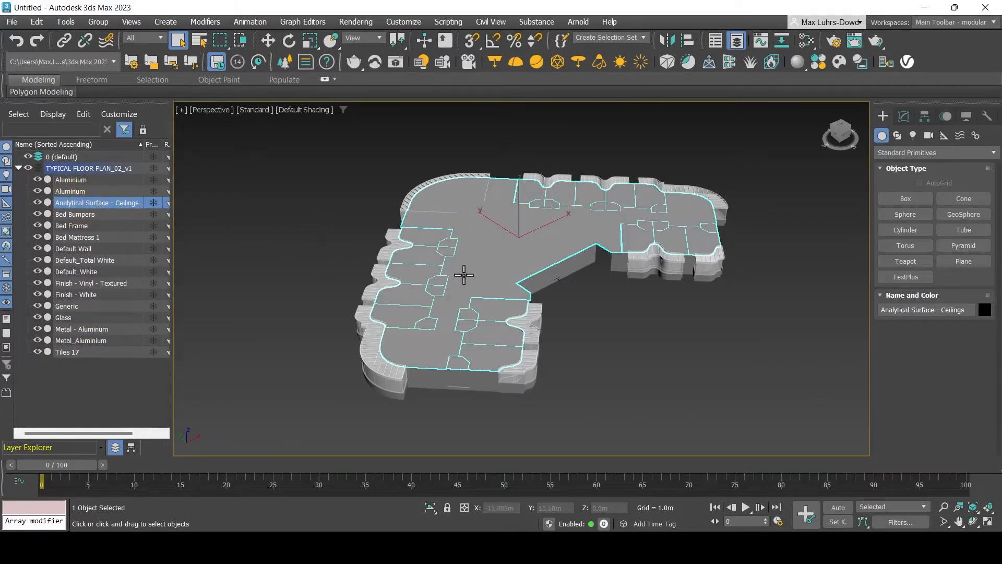
right_click(517, 264)
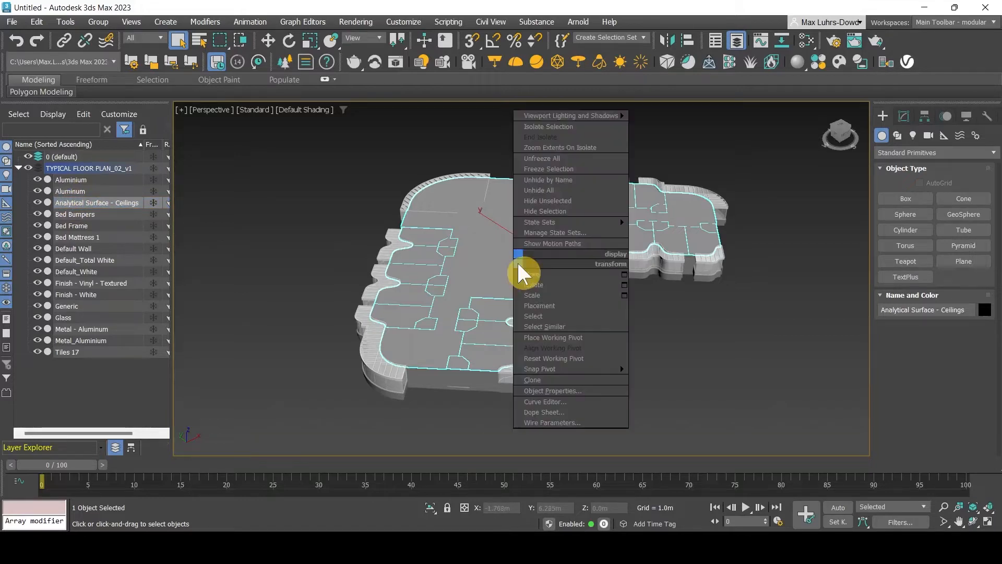
left_click(579, 390)
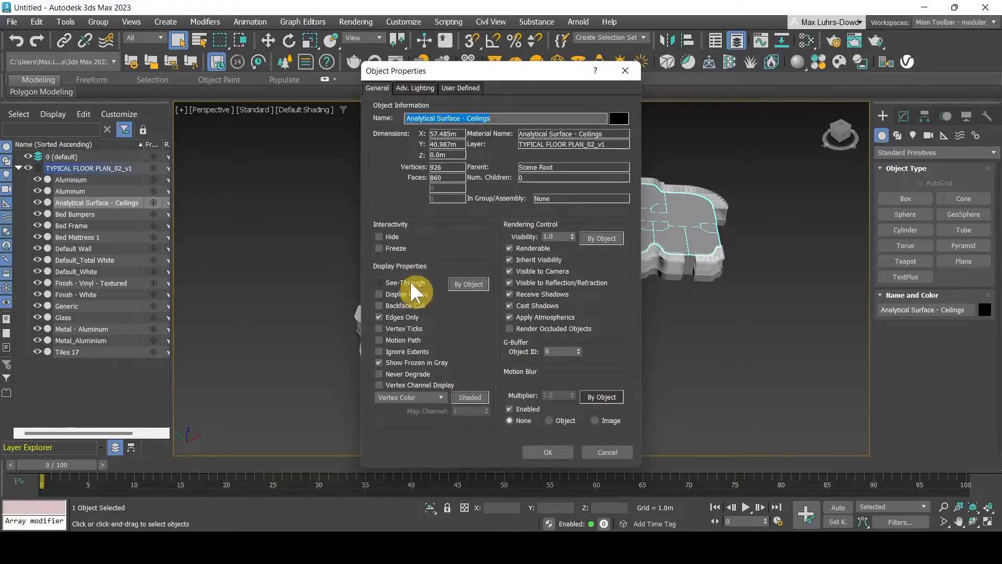
left_click(405, 282)
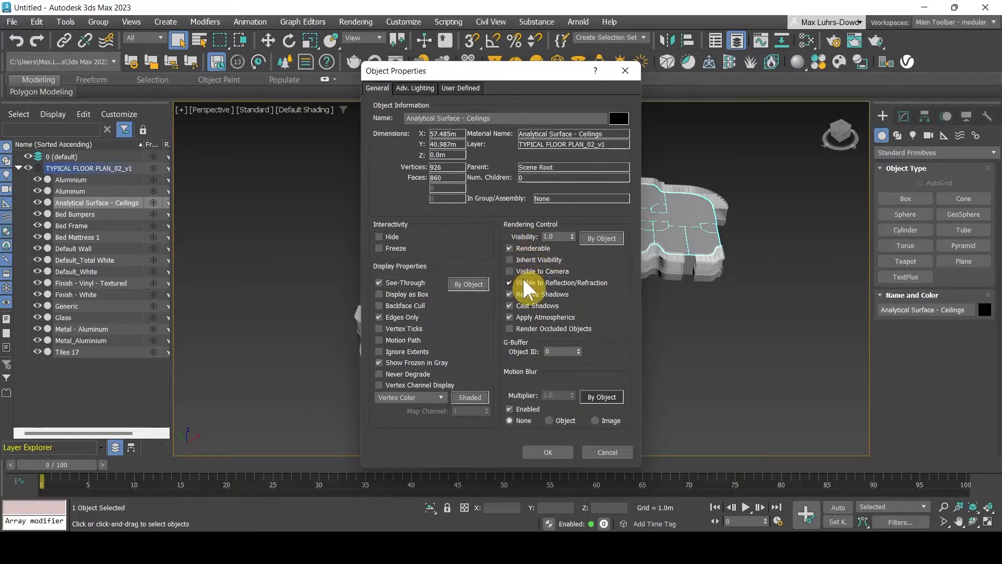
left_click(527, 317)
left_click(548, 452)
left_click(641, 359)
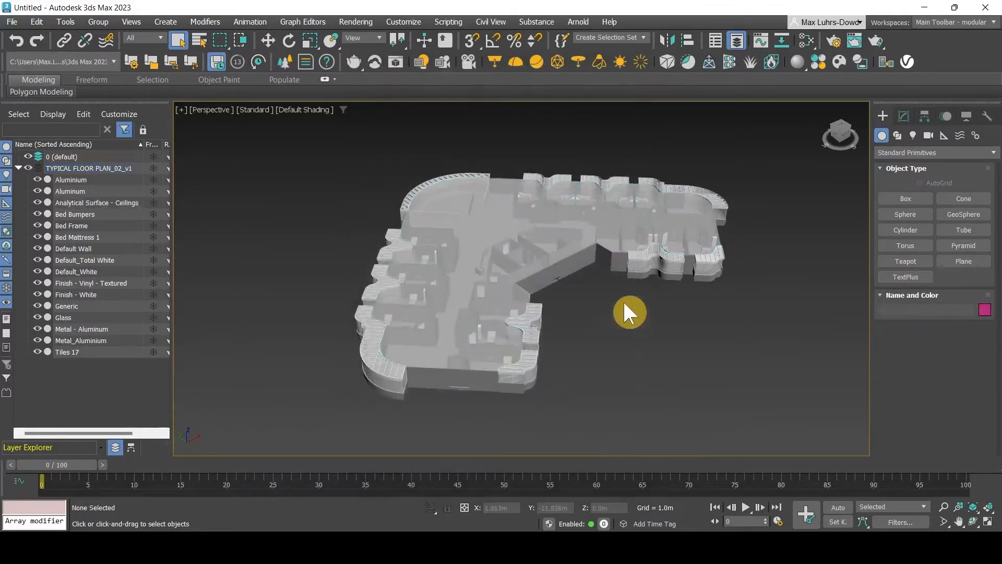
scroll(505, 246, "up", 5)
scroll(478, 256, "up", 3)
scroll(515, 264, "down", 10)
scroll(605, 260, "up", 3)
scroll(459, 318, "up", 3)
scroll(307, 340, "up", 5)
scroll(540, 226, "down", 4)
middle_click_drag(540, 226, 580, 225)
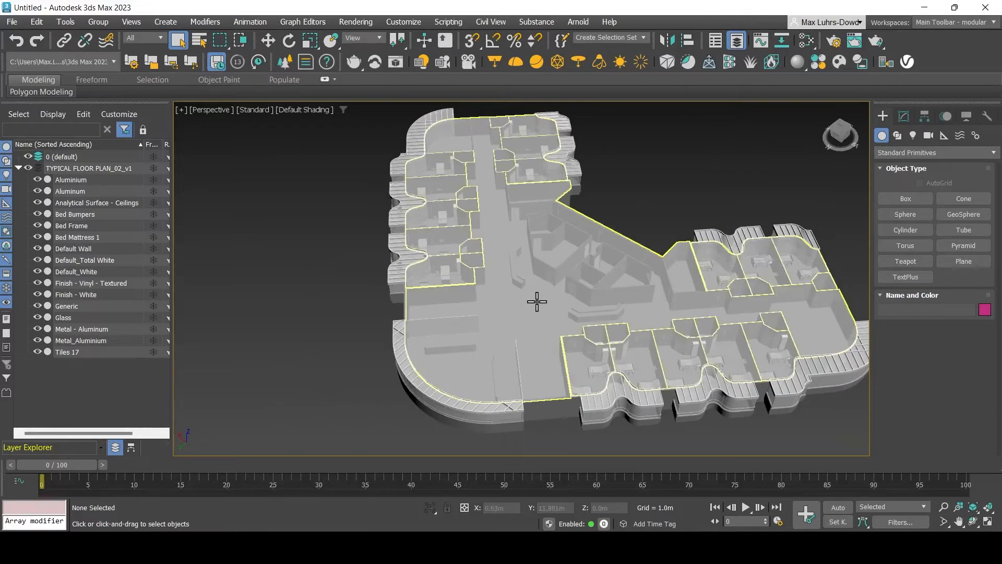
left_click(37, 202)
left_click(37, 202)
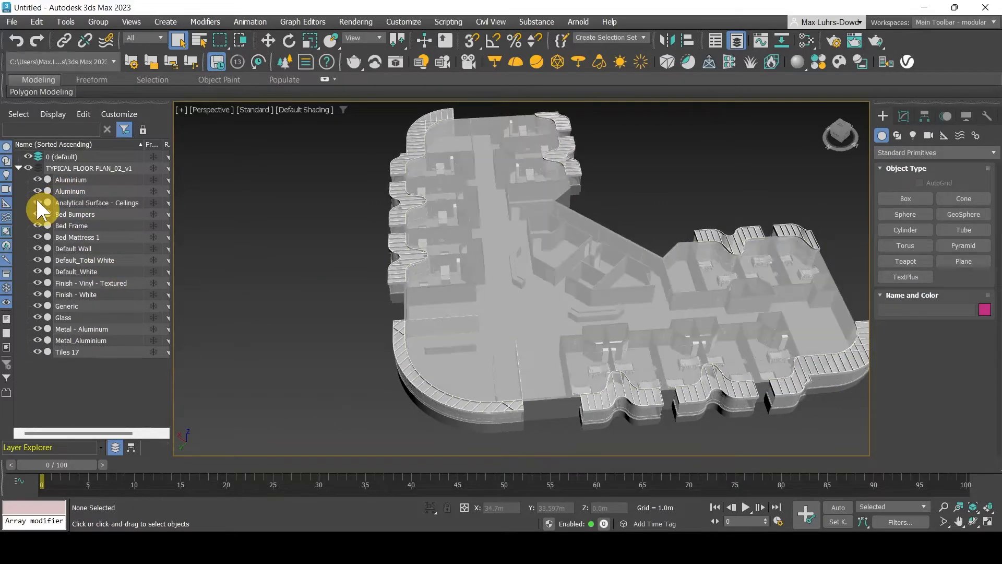
left_click(37, 202)
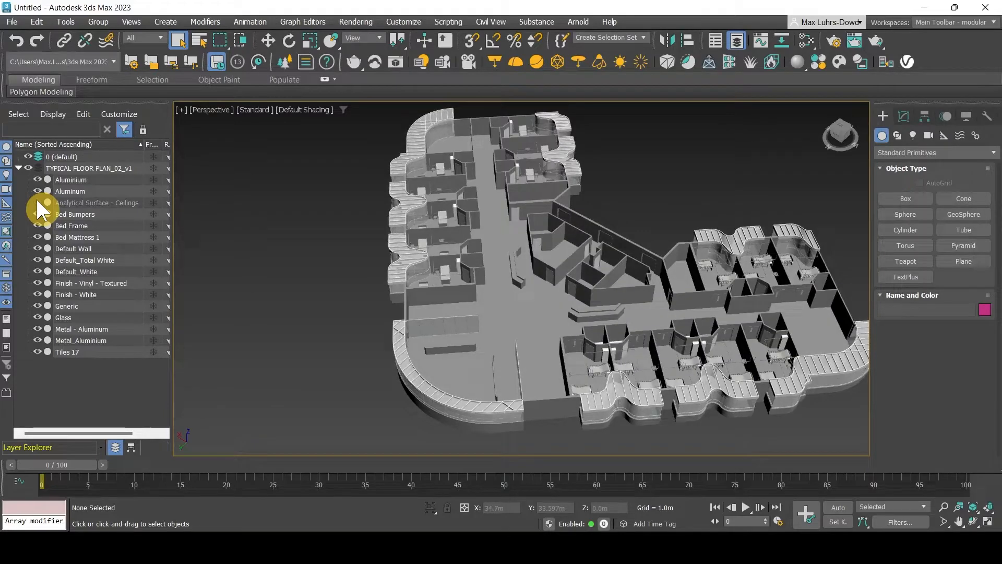
left_click(37, 202)
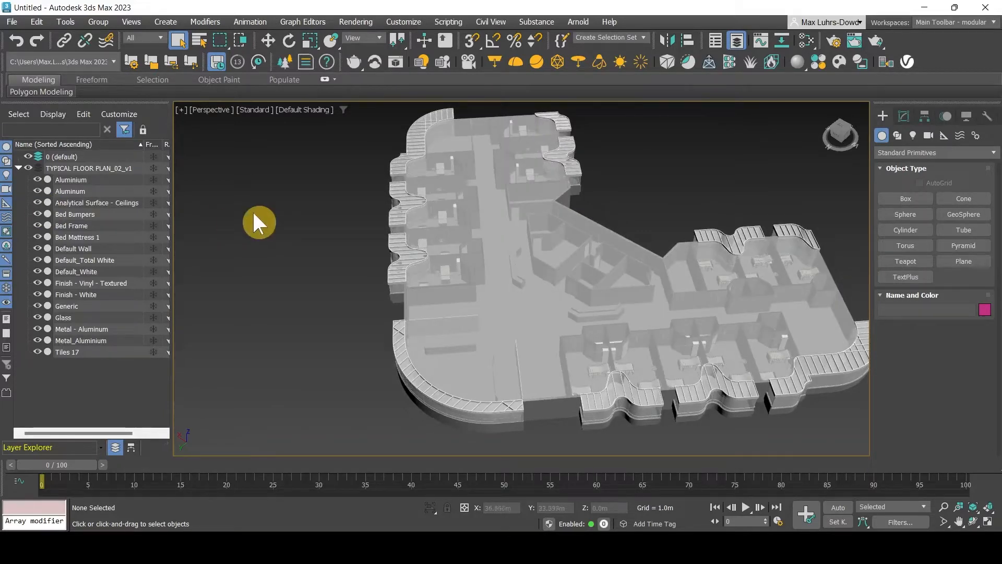
left_click(841, 131)
left_click(866, 111)
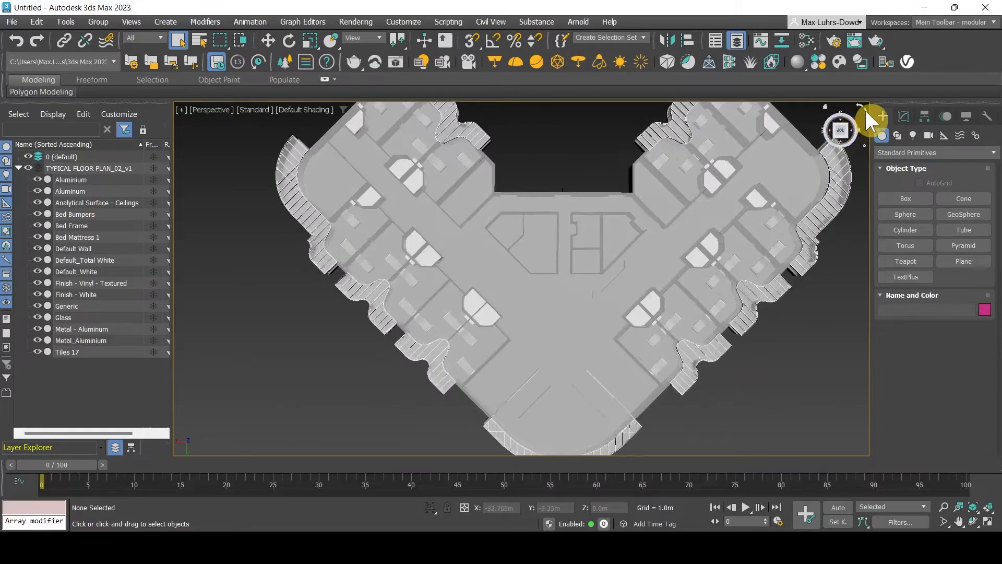
left_click(866, 111)
scroll(504, 308, "down", 5)
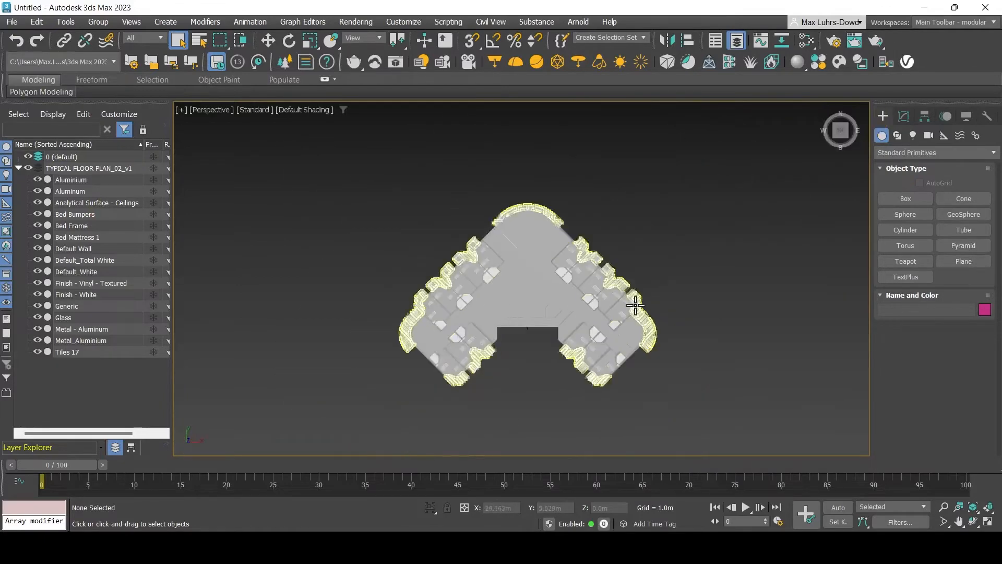
left_click(863, 109)
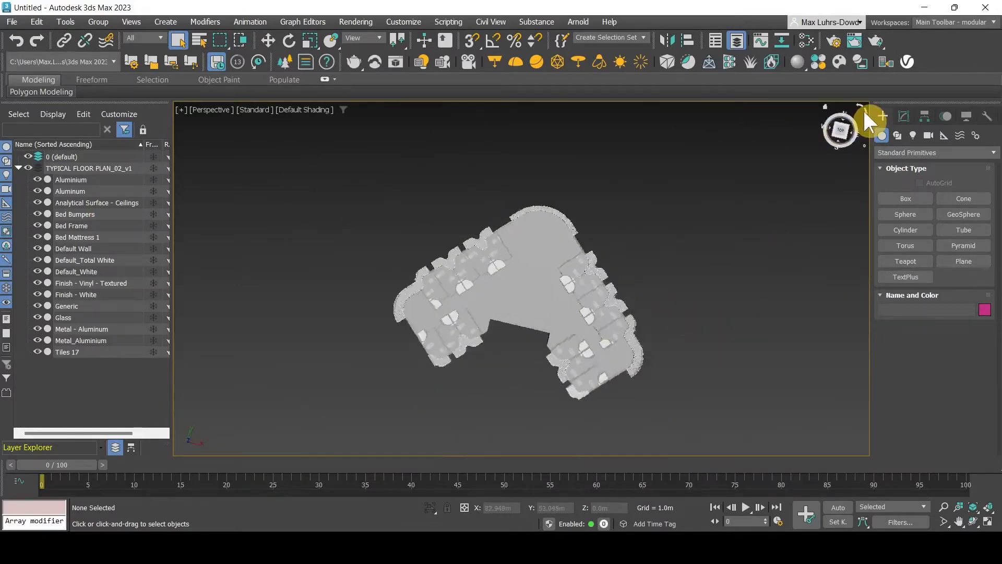
left_click(848, 137)
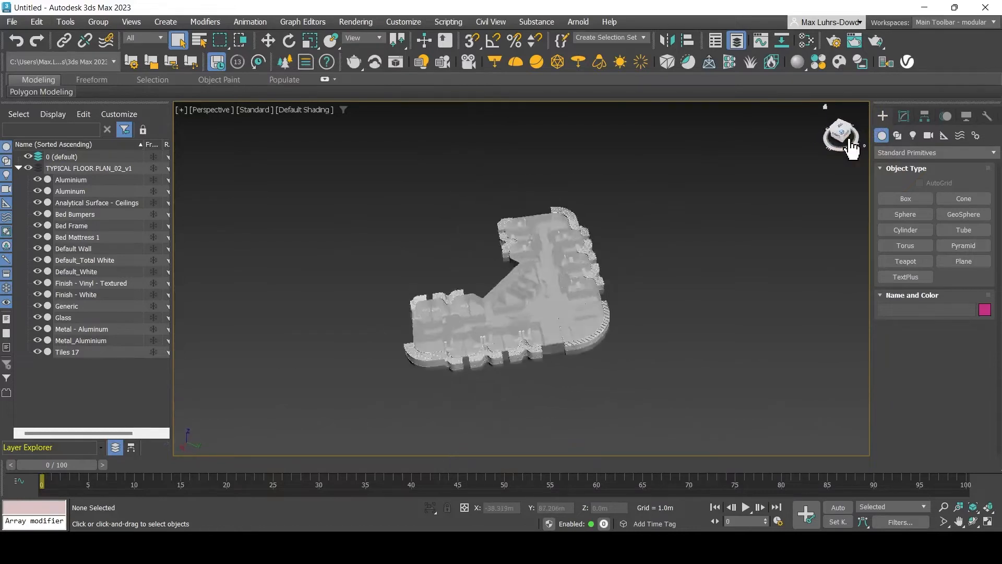
middle_click_drag(675, 376, 701, 346)
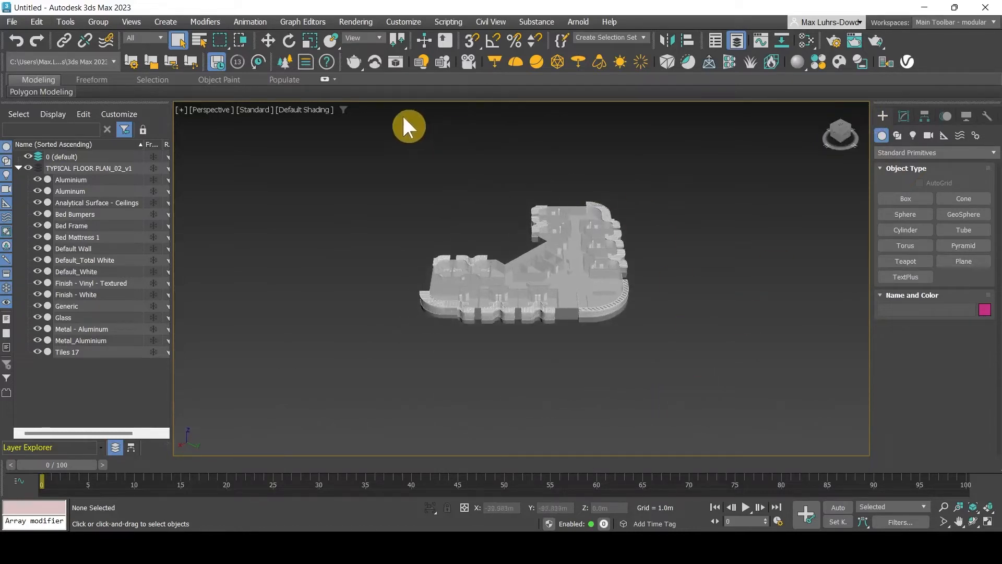
Switch to V-Ray, place VRaySun001 aimed at the floor plan, and accept the VRaySky environment map
left_click(620, 63)
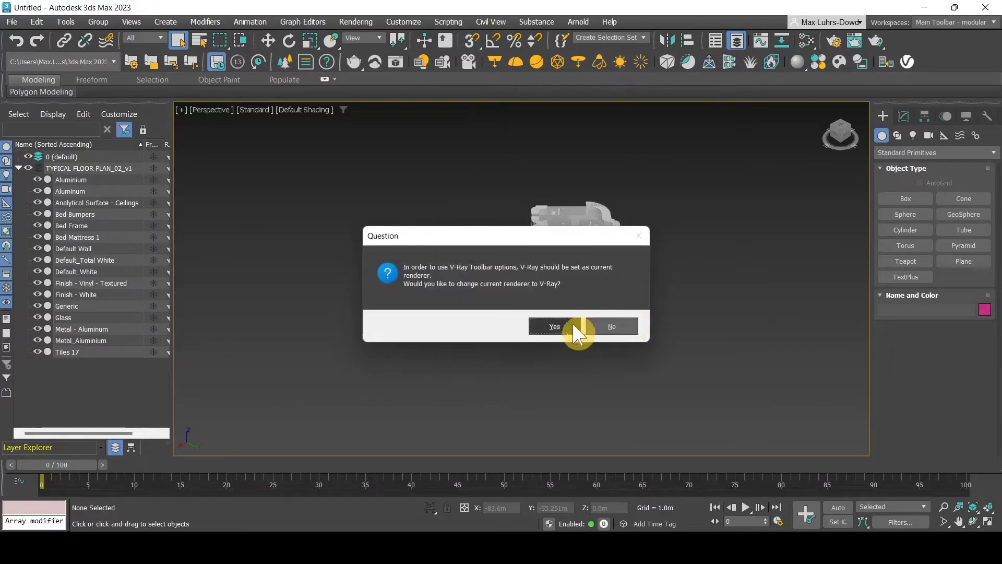
left_click(548, 325)
key("ctrl+z")
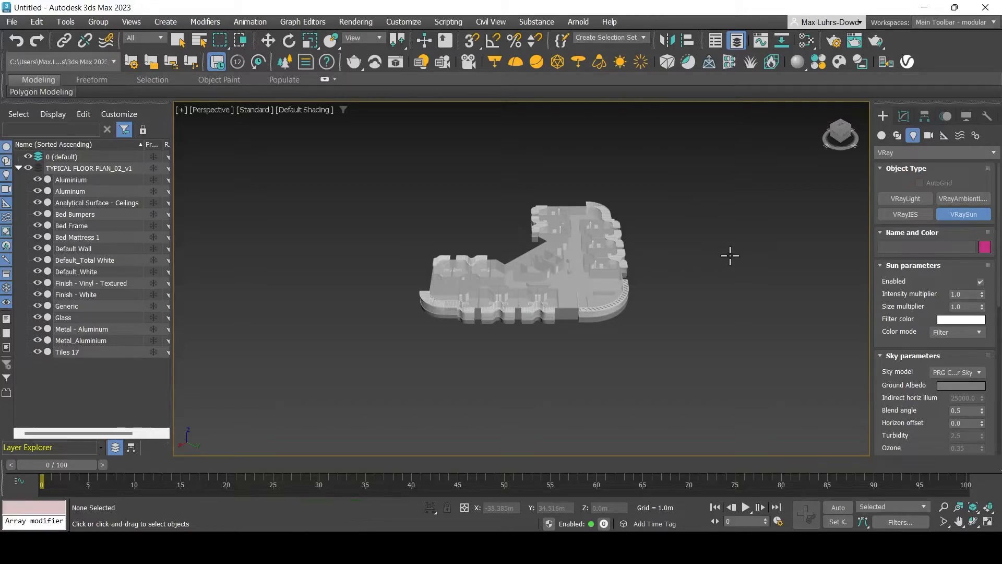
left_click(709, 235)
left_click_drag(709, 235, 620, 293)
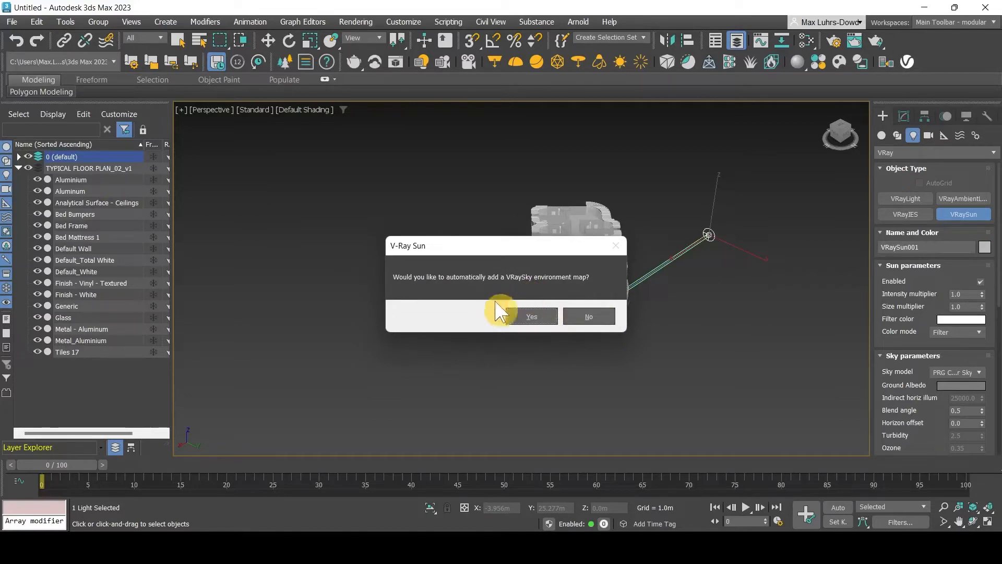
left_click(527, 316)
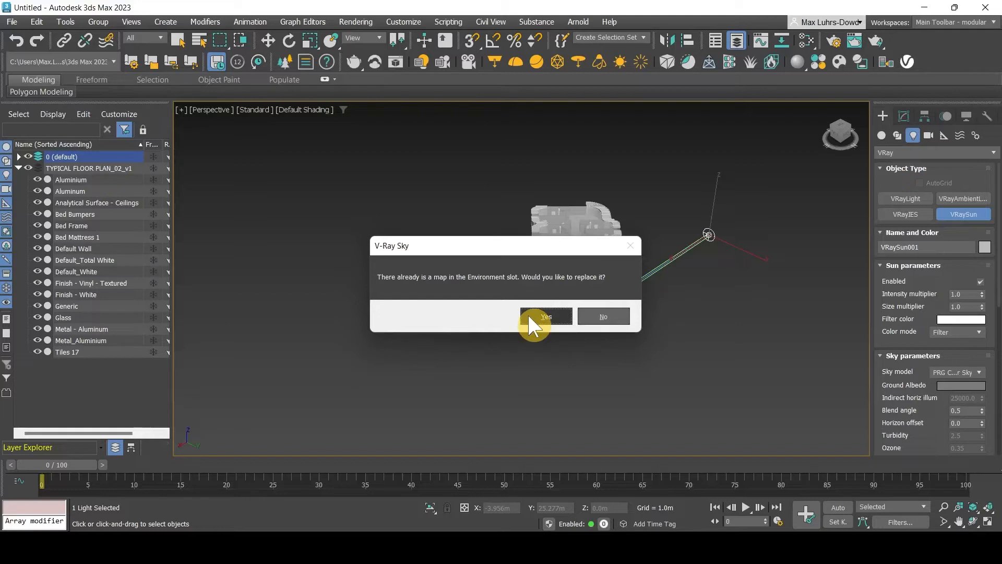
left_click(529, 316)
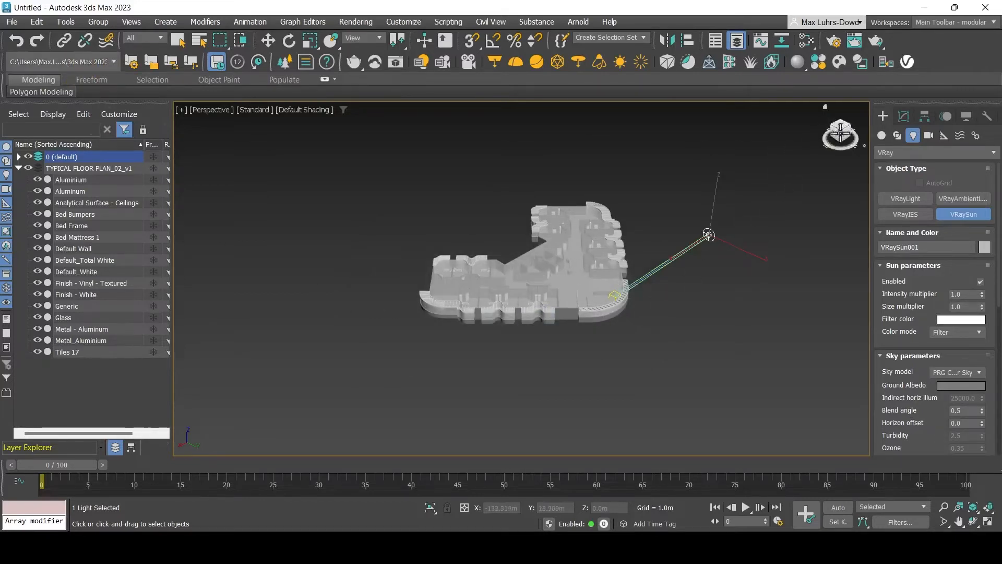
Switch to the four-viewport layout and select the VRaySun001 light for moving
key("alt+w")
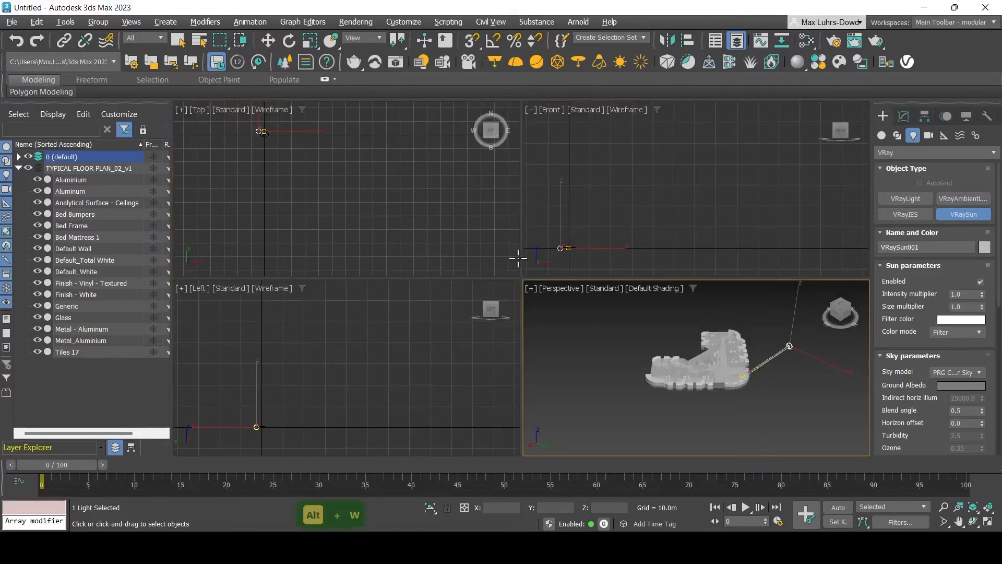
scroll(278, 152, "up", 3)
scroll(278, 152, "down", 3)
scroll(313, 172, "up", 4)
key("Escape")
key("Escape")
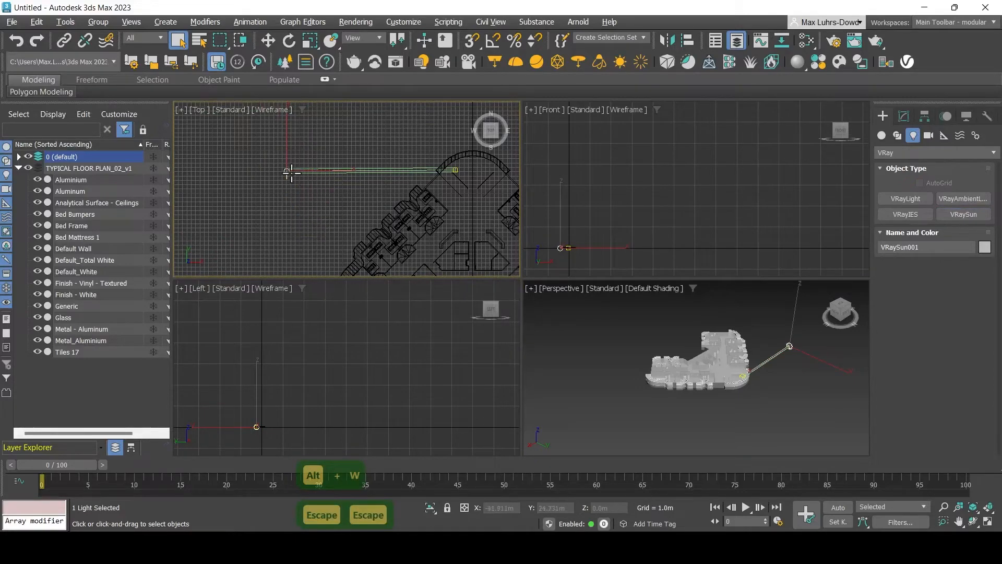
left_click(268, 41)
scroll(304, 180, "down", 5)
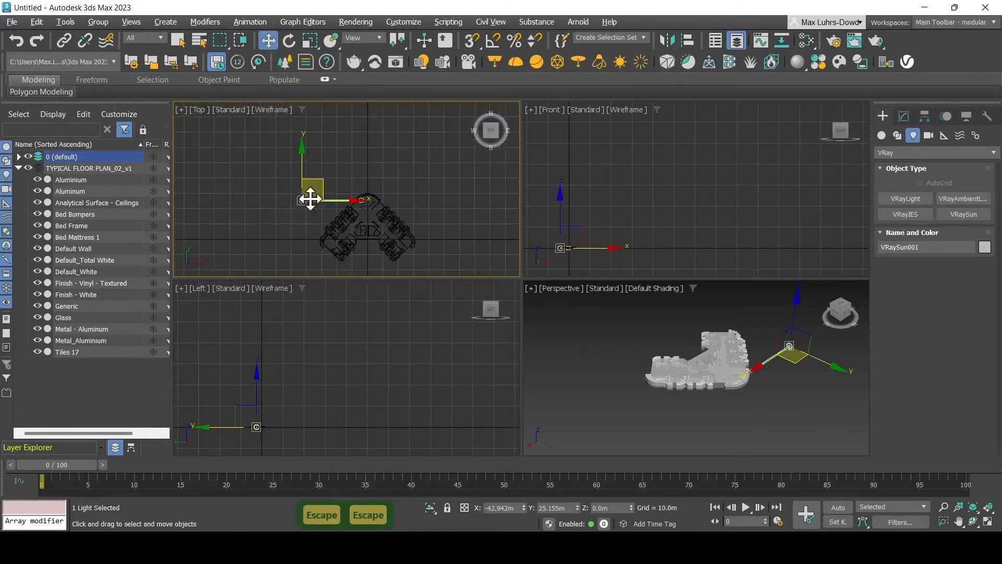
mouse_move(314, 186)
left_mouse_down()
mouse_move(363, 152)
mouse_move(305, 197)
left_mouse_up()
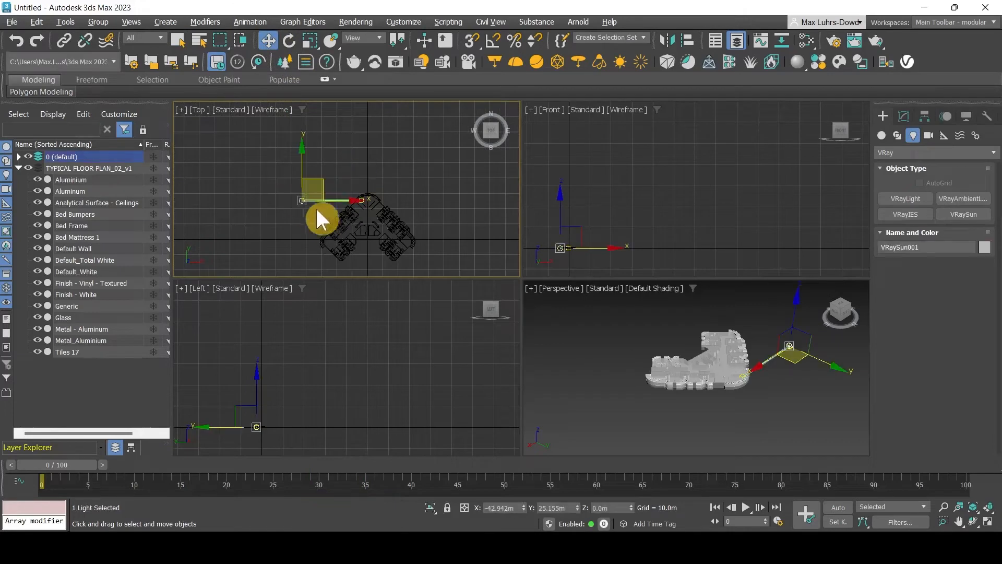
left_click_drag(397, 138, 396, 137)
left_click(312, 215)
Move VRaySun001 north of the floor plan in Top view and raise it high in Front view
left_click_drag(300, 157, 353, 126)
left_click_drag(320, 155, 387, 142)
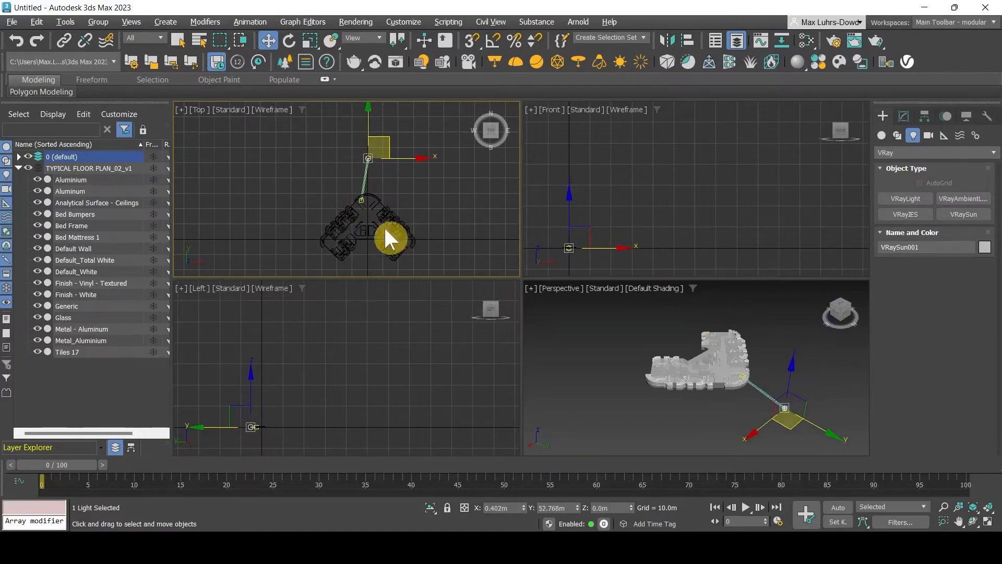
left_click_drag(570, 224, 576, 199)
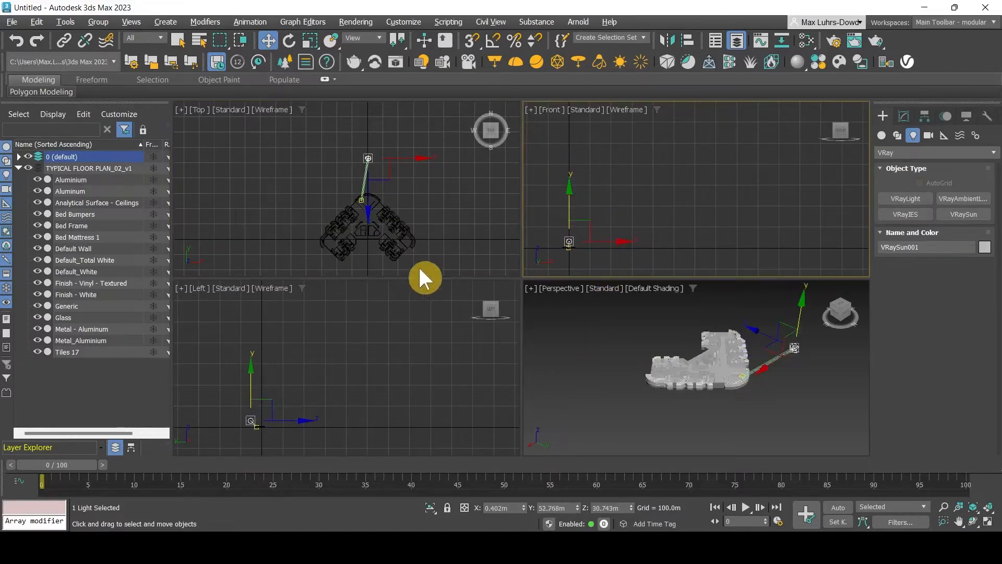
left_click(438, 229)
scroll(416, 199, "up", 2)
scroll(742, 379, "up", 3)
scroll(632, 379, "down", 5)
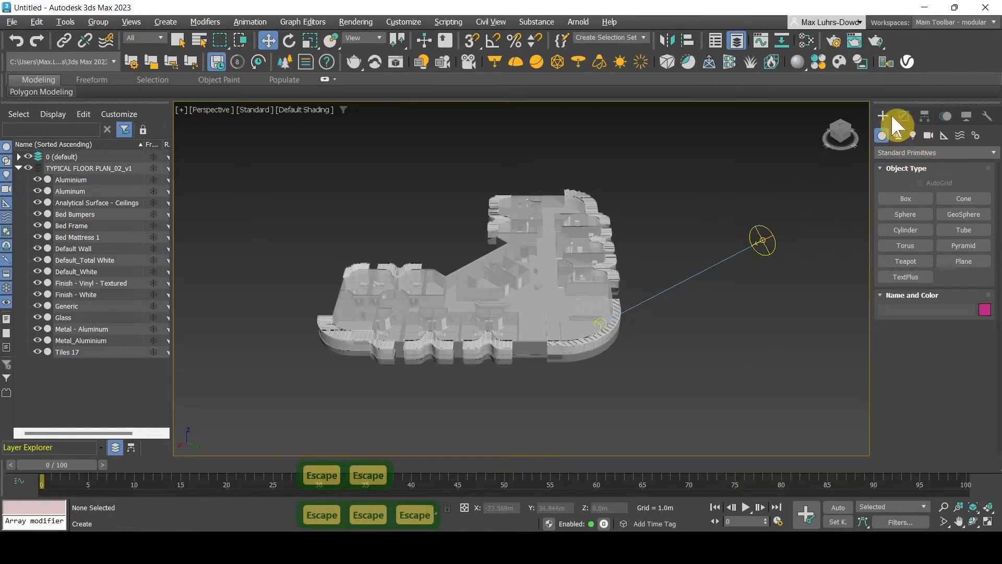
Create a Daylight001 system, drawing its compass around the hotel floor plan and setting the sun distance
left_click(975, 135)
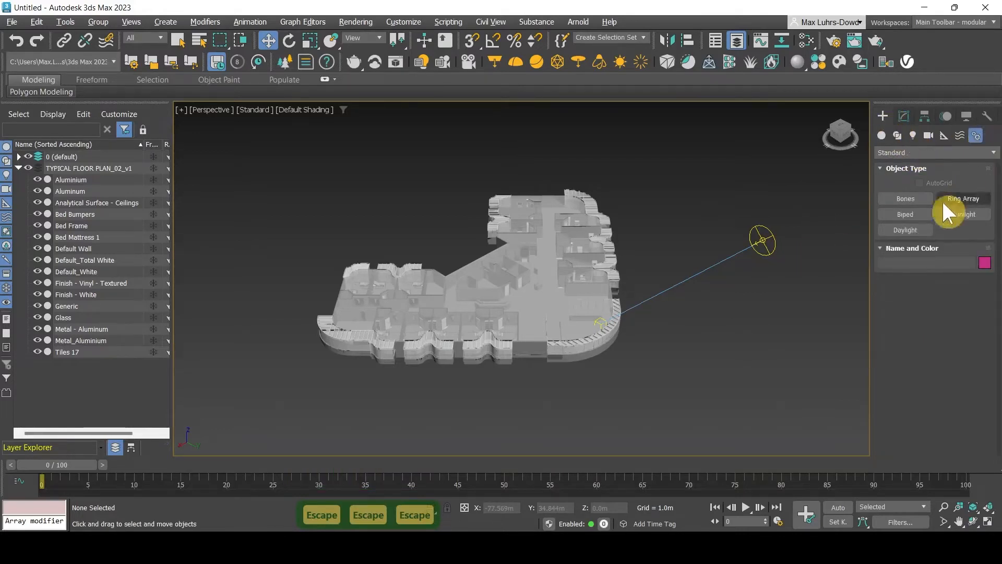
left_click(905, 230)
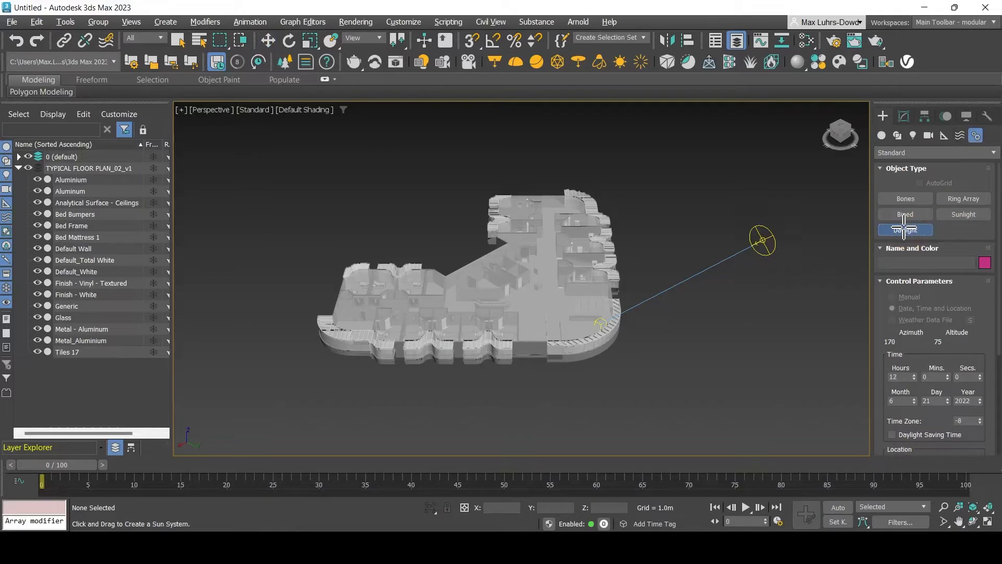
scroll(943, 198, "down", 1)
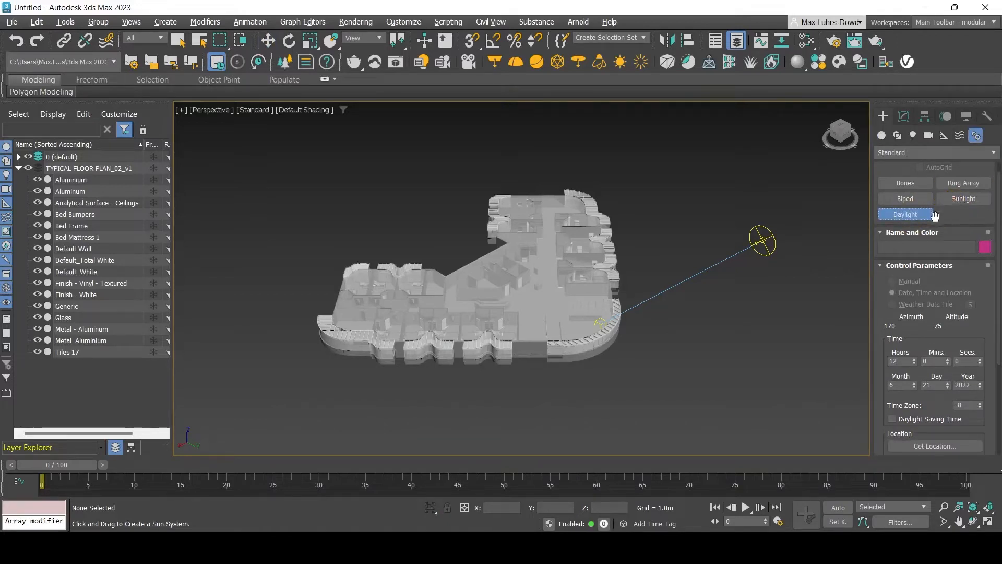
scroll(931, 295, "down", 4)
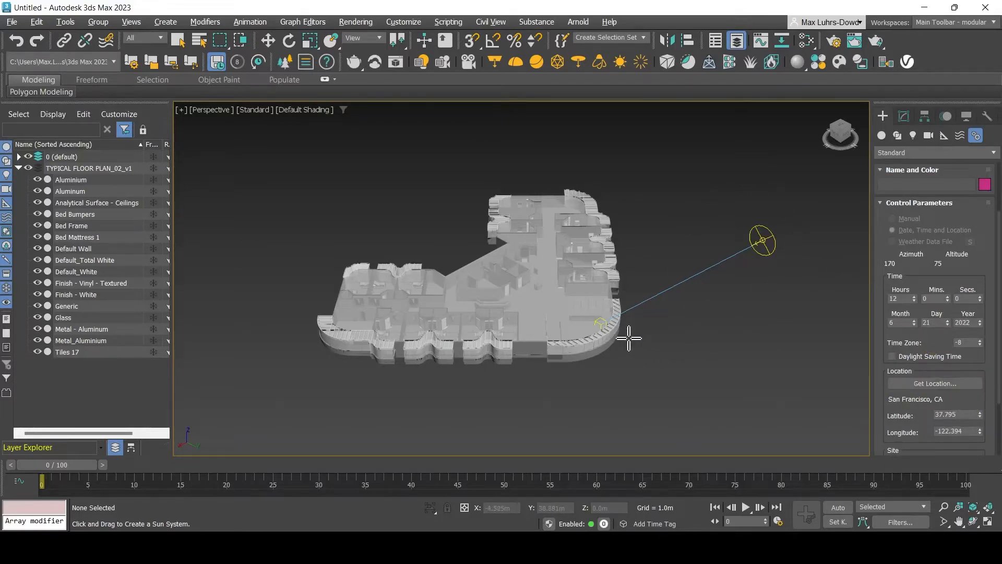
left_click_drag(629, 338, 647, 345)
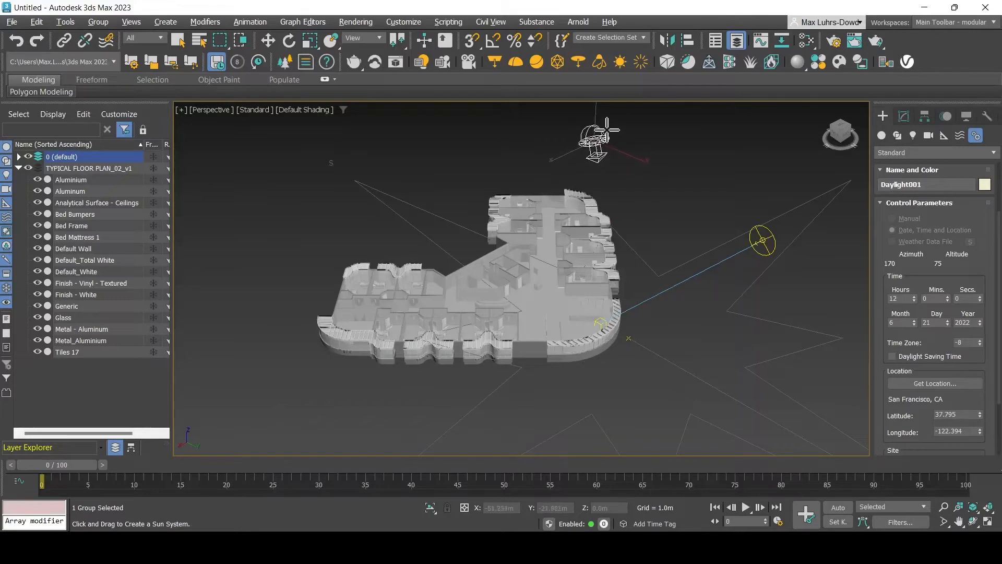
left_click(607, 124)
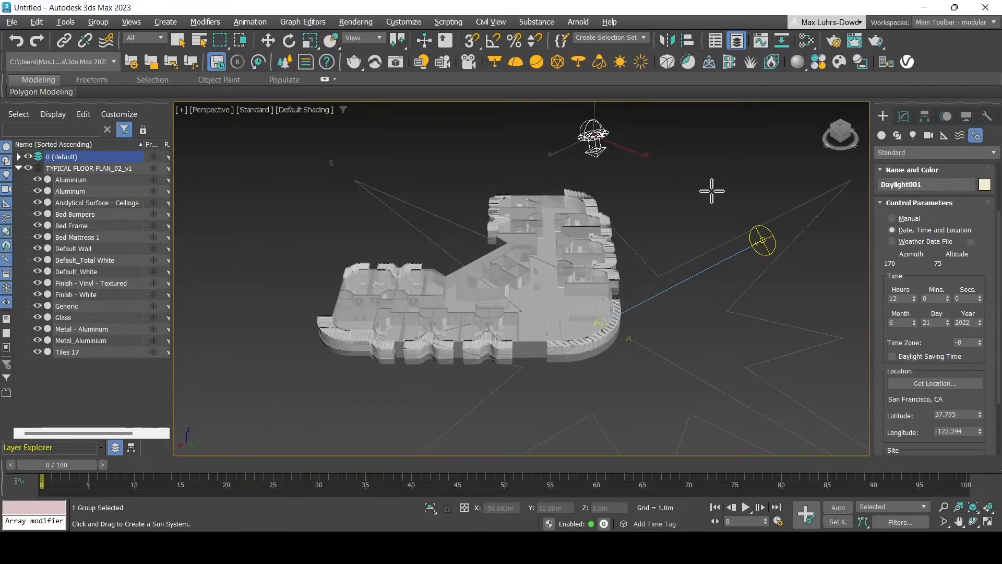
Pick Melbourne, Australia from the Australia map in the Geographic Location dialog
left_click(948, 386)
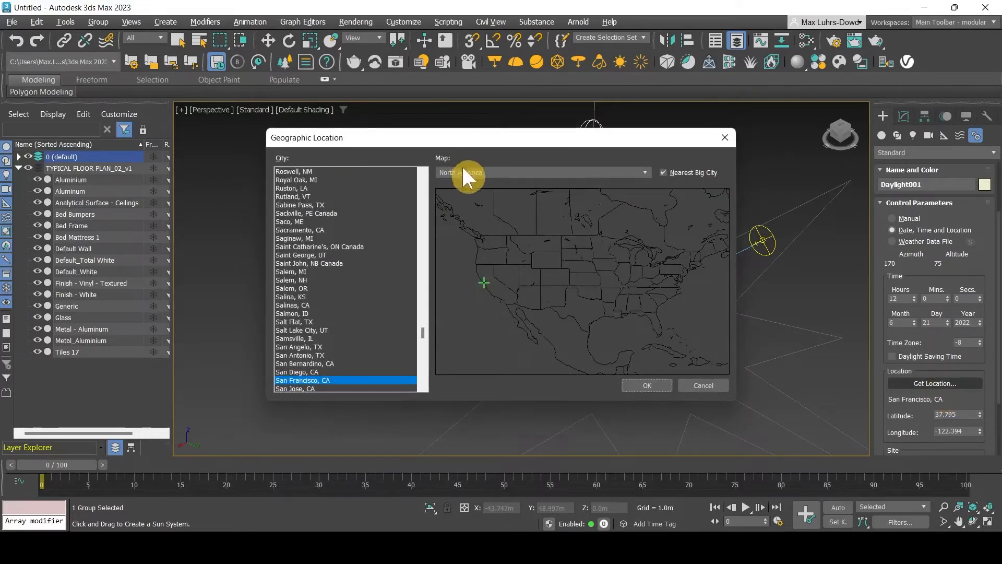
left_click(462, 170)
left_click(475, 208)
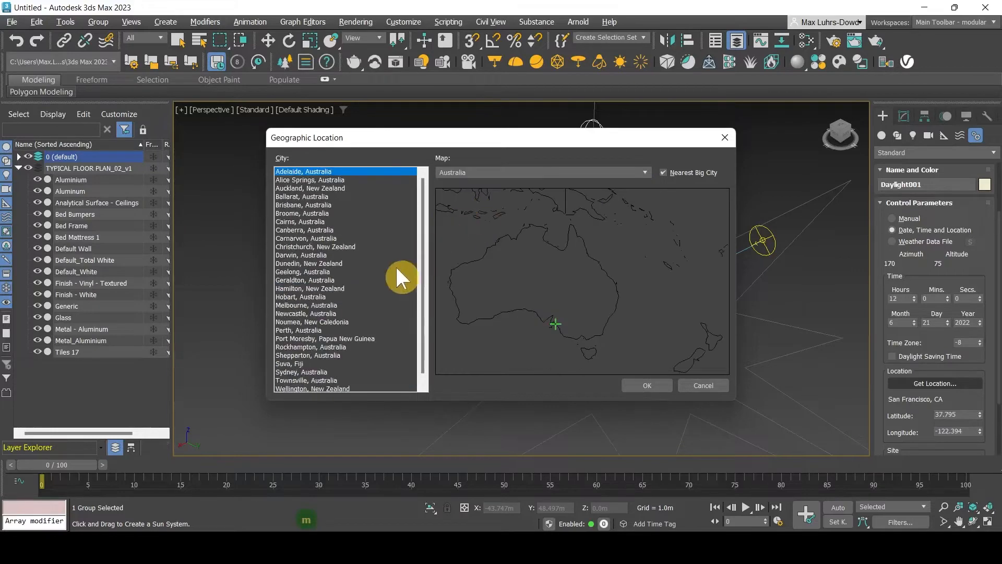
left_click(360, 294)
key("m")
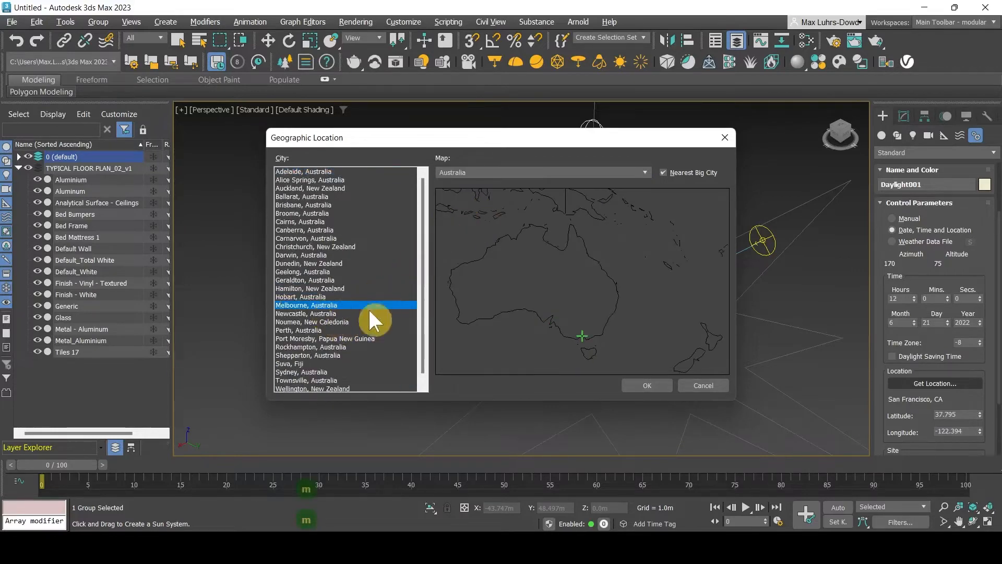
Confirm Melbourne (latitude -37.817, longitude 144.967) and zoom the Perspective view to inspect the sun
left_click(654, 383)
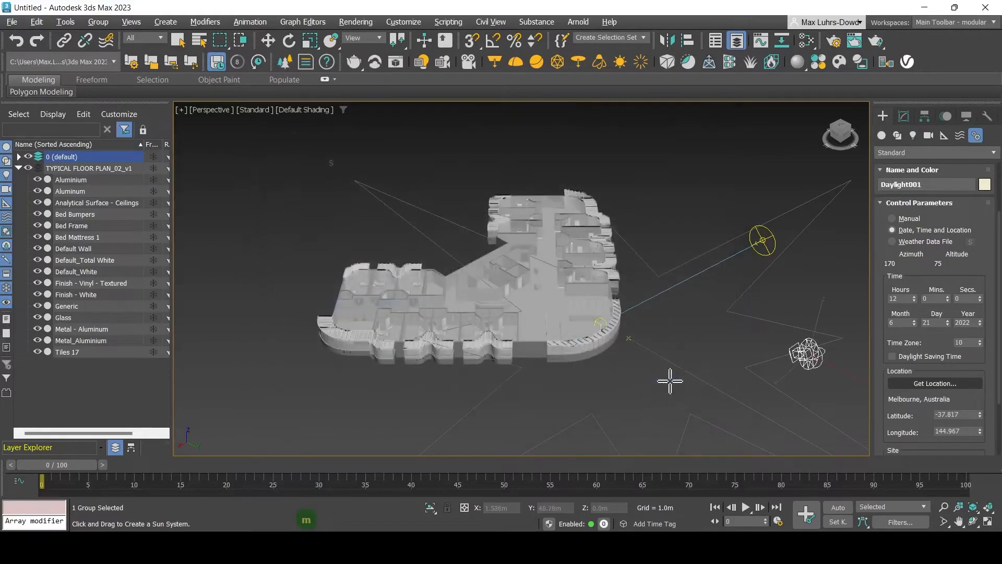
key("Escape")
key("Escape")
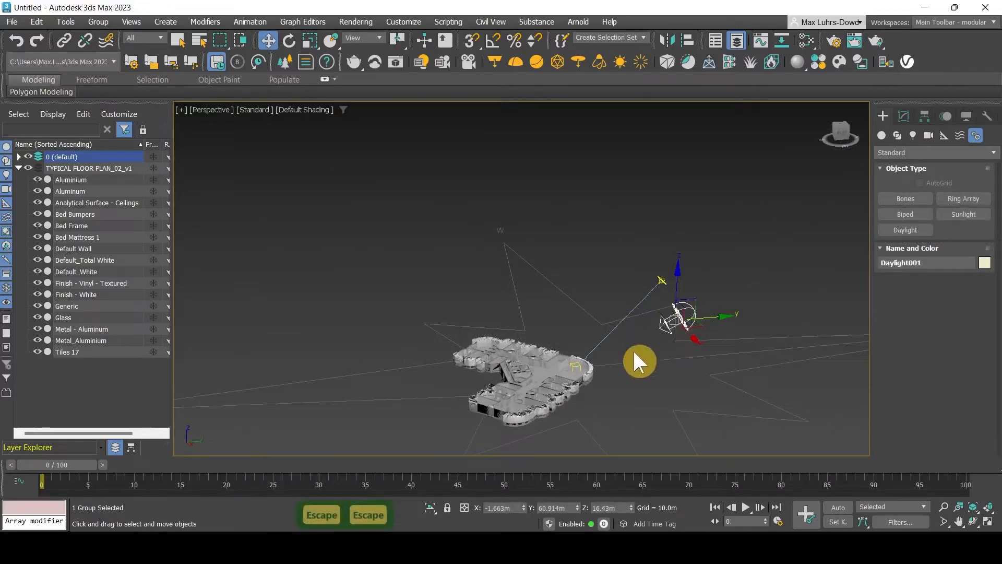
scroll(608, 370, "up", 5)
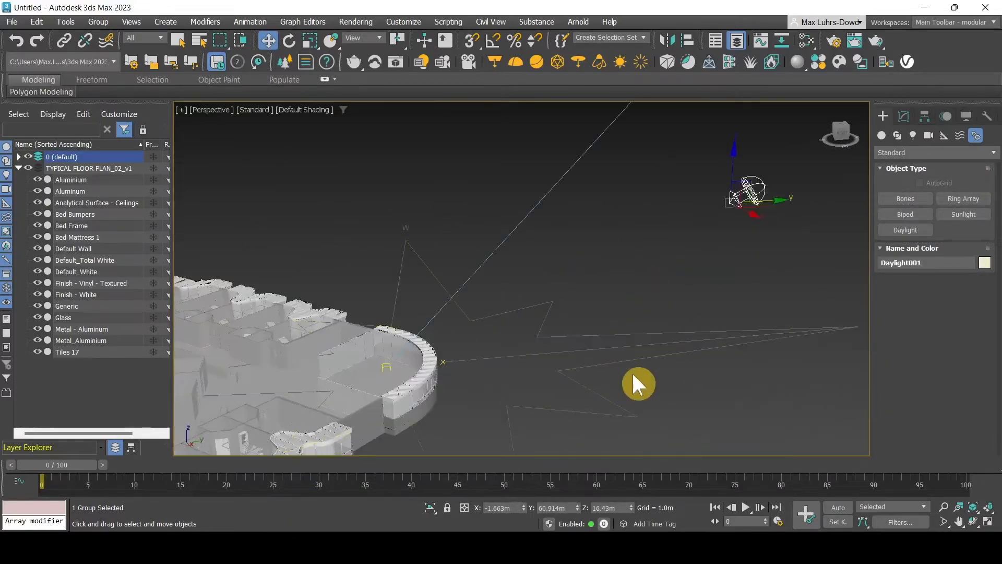
scroll(454, 359, "up", 3)
scroll(455, 359, "down", 3)
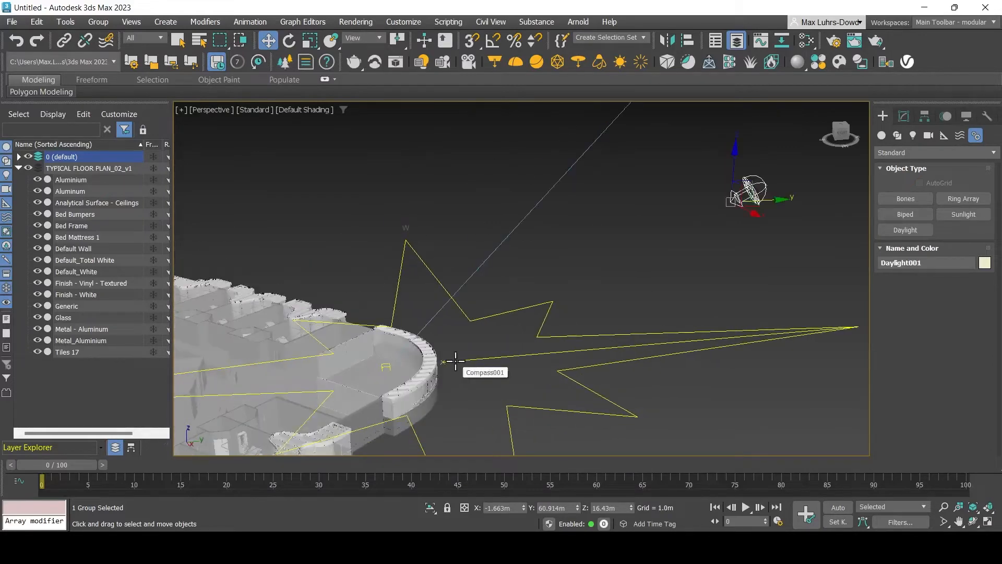
scroll(457, 361, "up", 1)
scroll(447, 362, "up", 1)
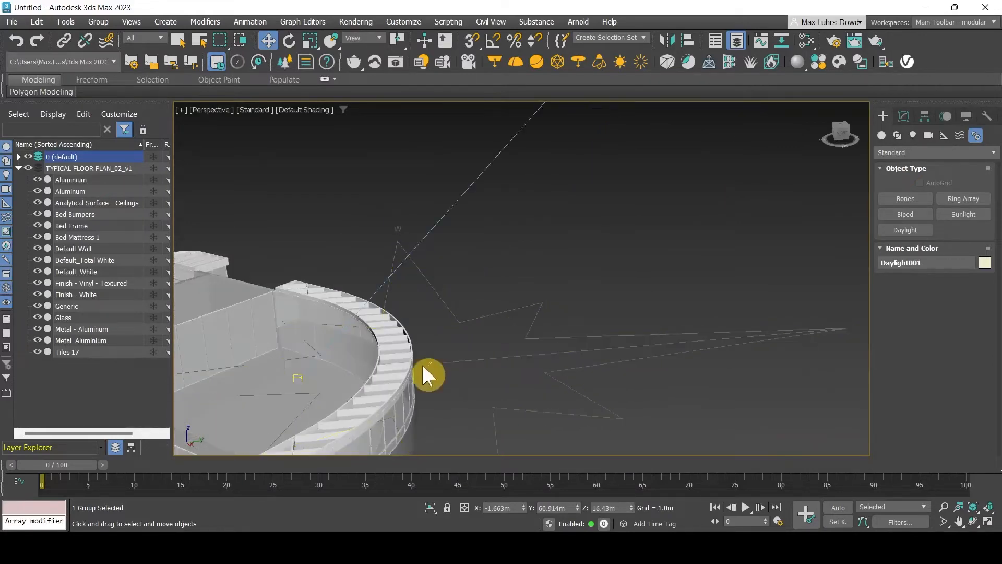
scroll(436, 363, "down", 2)
scroll(459, 360, "down", 3)
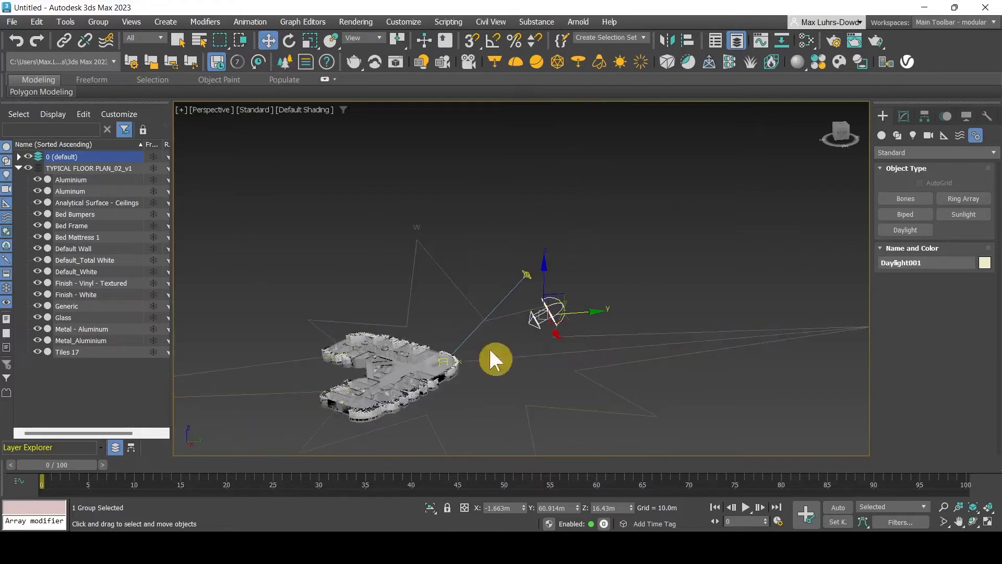
scroll(605, 241, "up", 1)
Align VRaySun001 to Sky002, matching X/Y/Z position and orientation
left_click(606, 241)
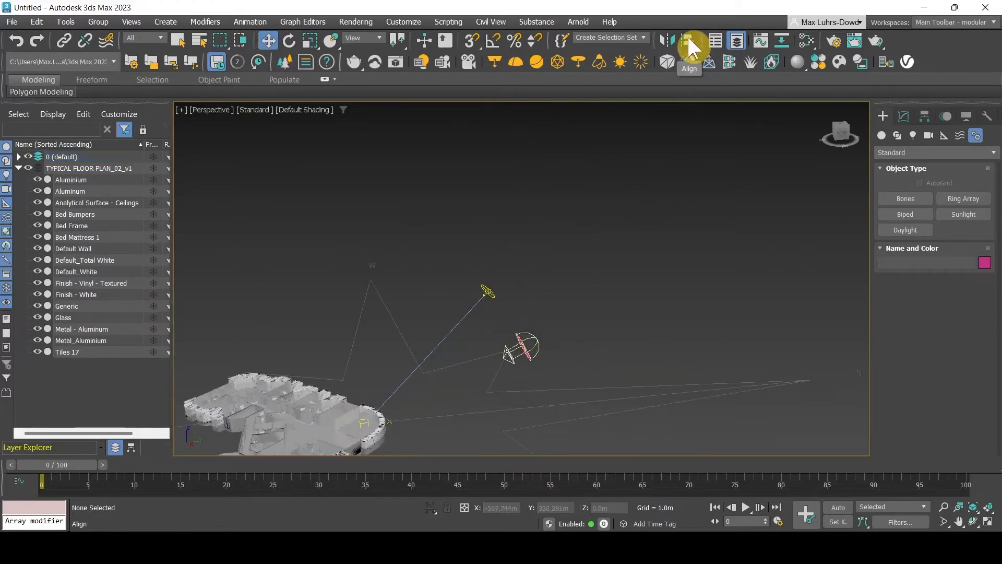
left_click(489, 293)
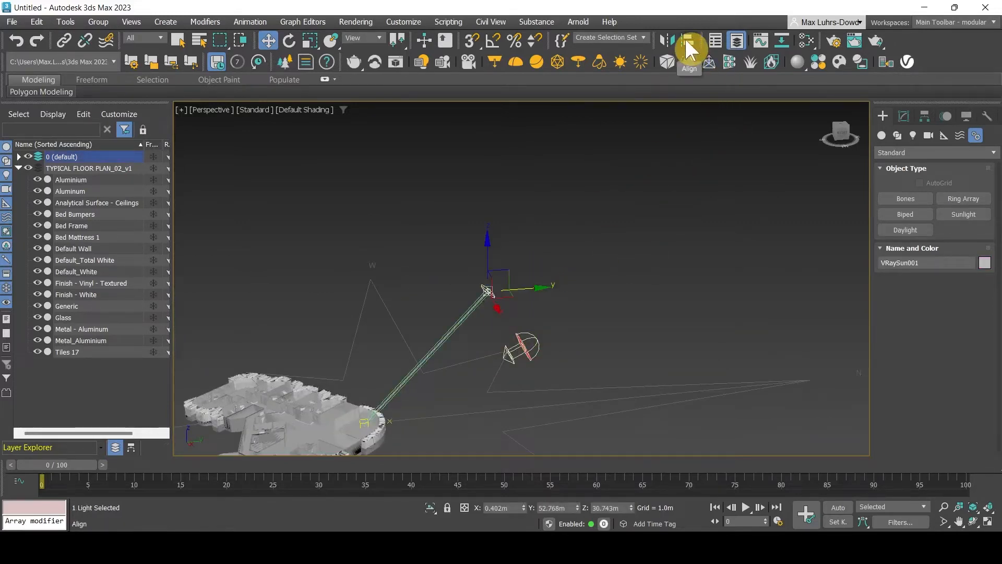
left_click(18, 156)
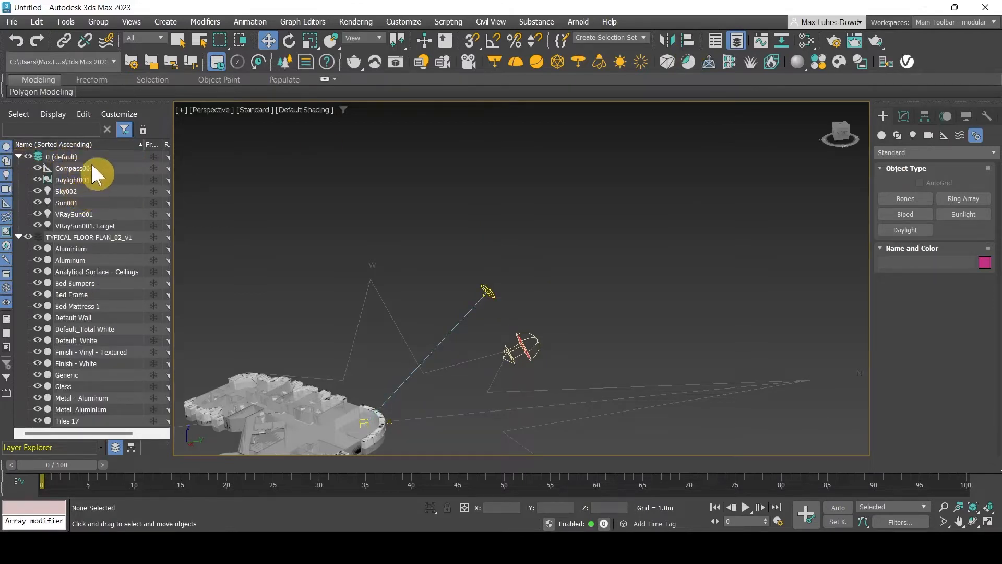
left_click(86, 214)
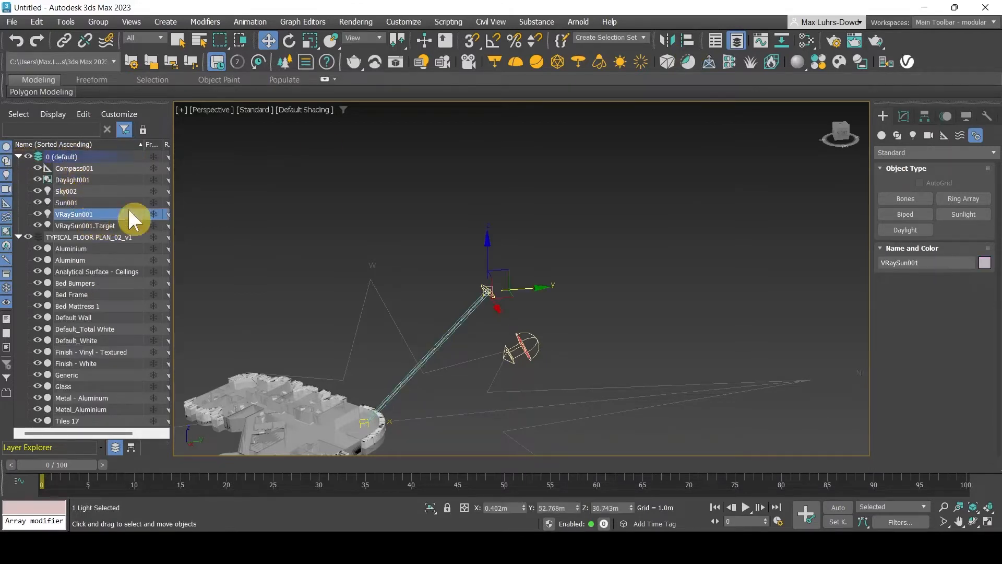
left_click(688, 40)
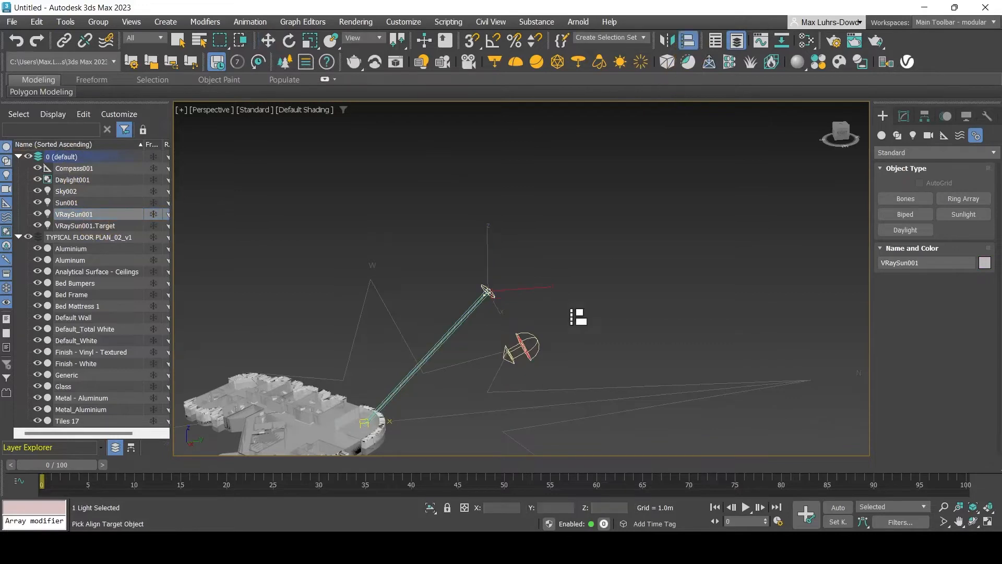
left_click(536, 347)
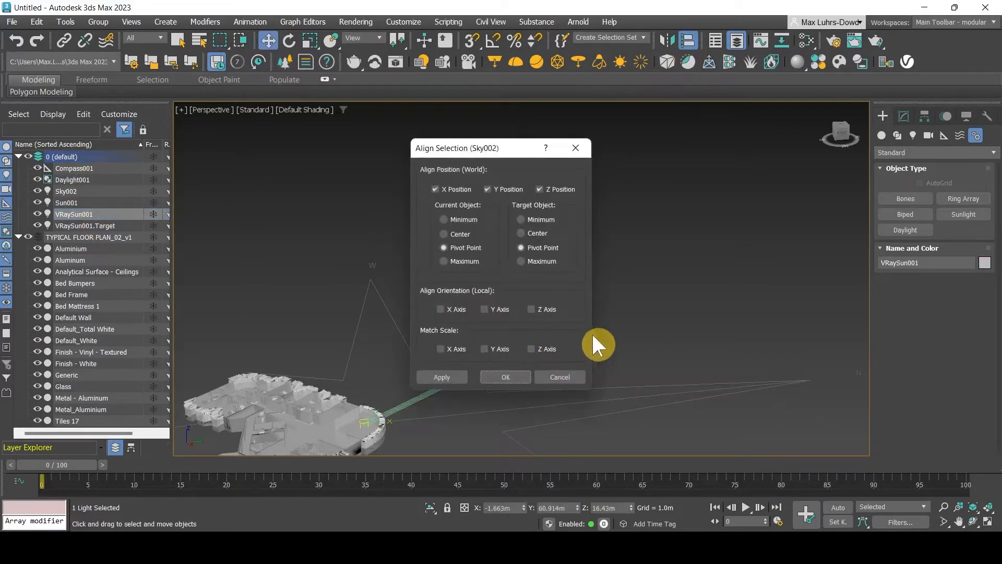
left_click(462, 309)
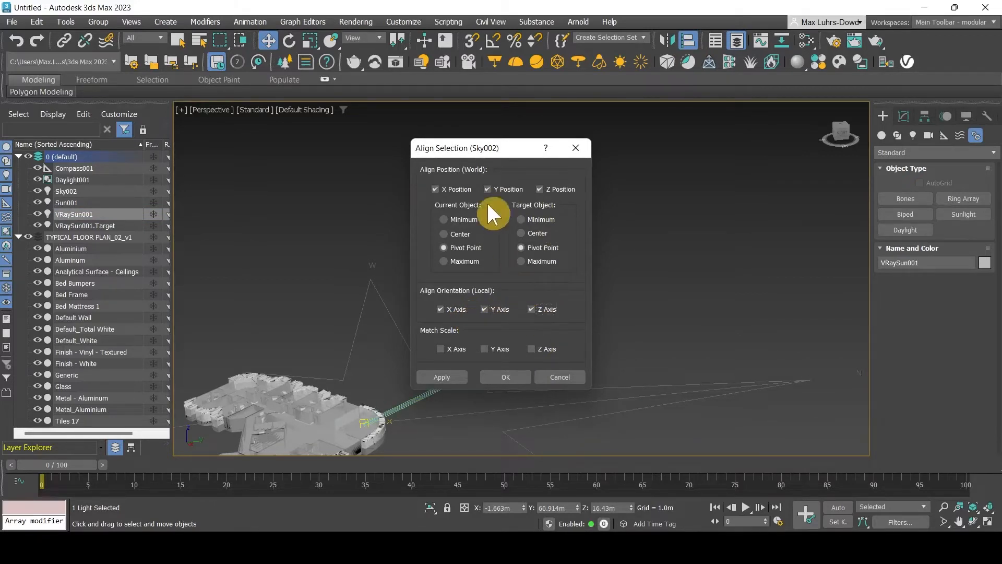
left_click_drag(457, 148, 656, 110)
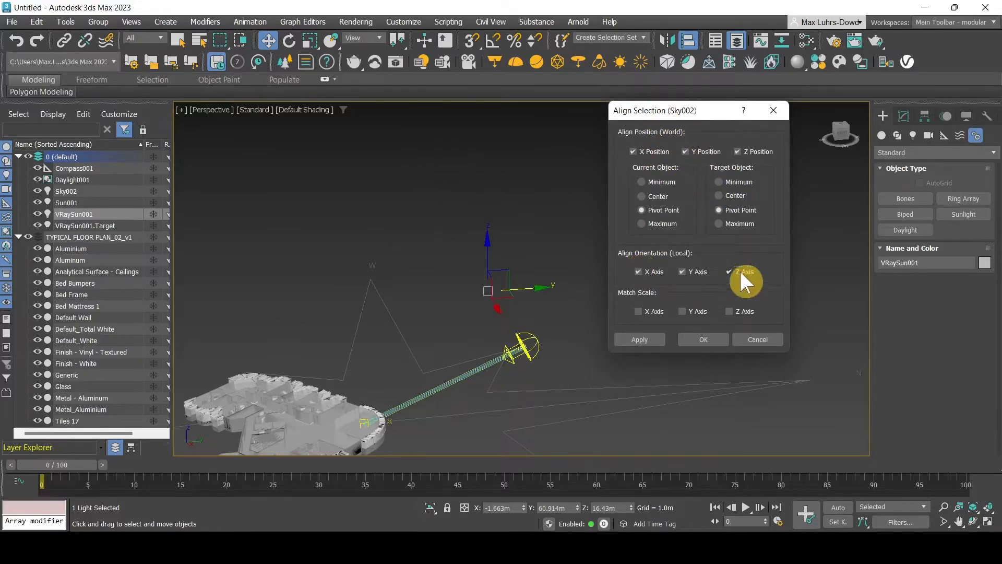
left_click(655, 342)
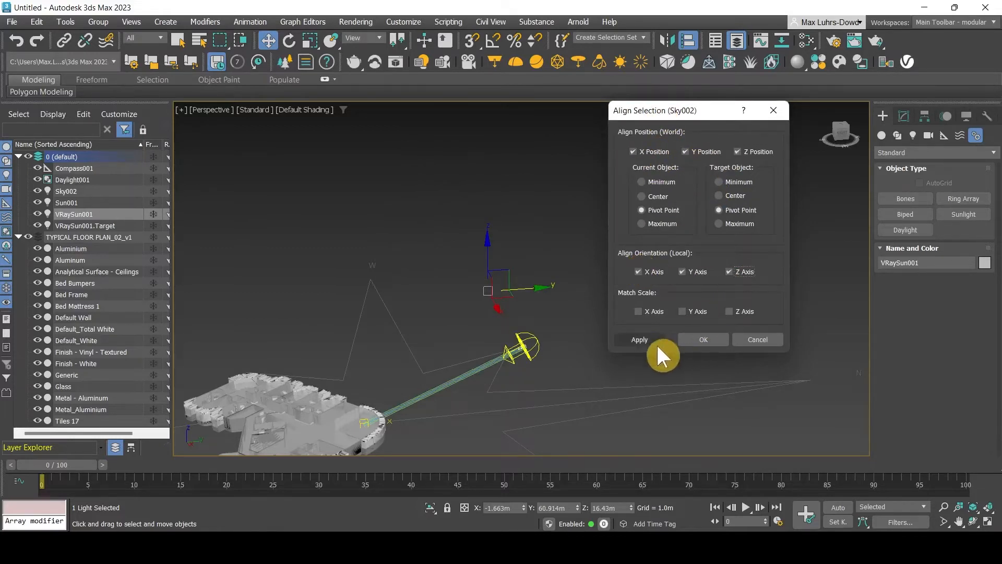
left_click(713, 341)
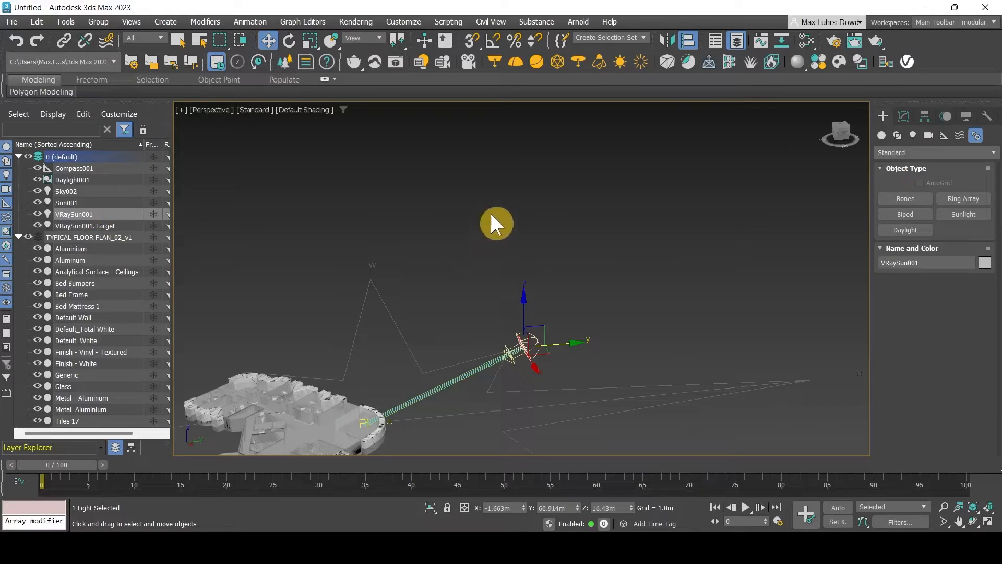
Align VRaySun001.Target to Compass001's centre in X, Y and Z position
left_click(91, 226)
left_click(684, 37)
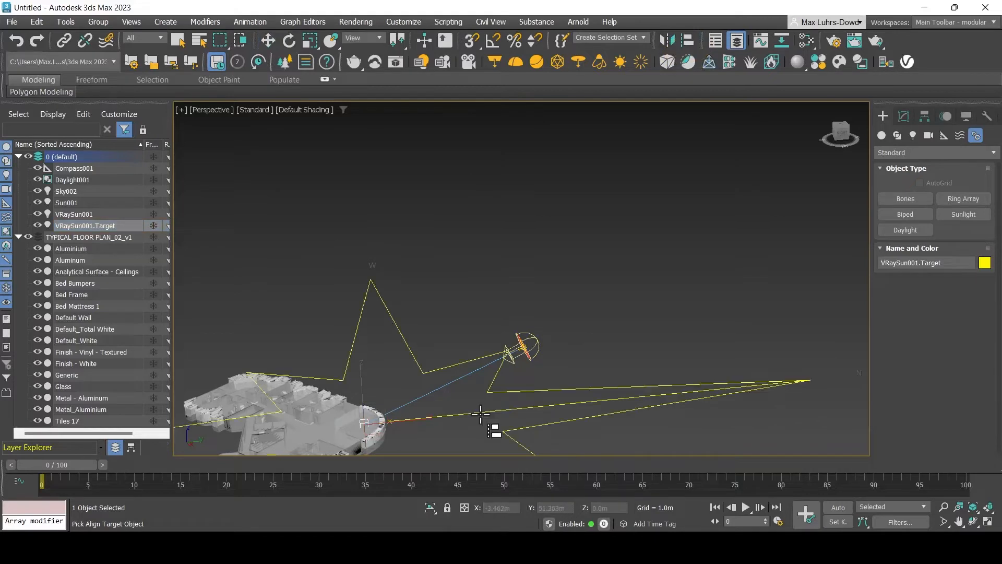
left_click(513, 417)
left_click(633, 152)
left_click(686, 151)
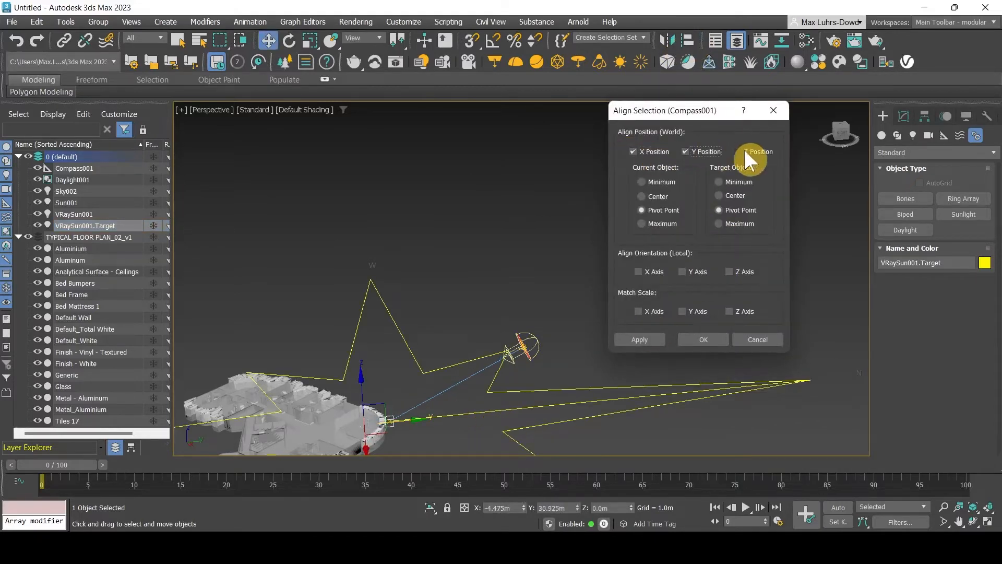
left_click(738, 151)
left_click(655, 270)
left_click(684, 272)
left_click(645, 339)
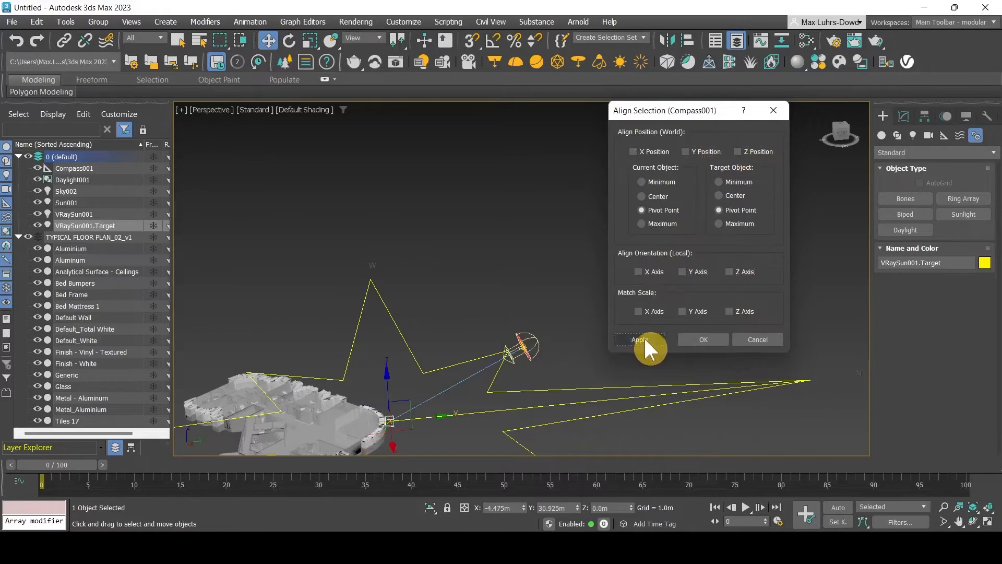
left_click(702, 340)
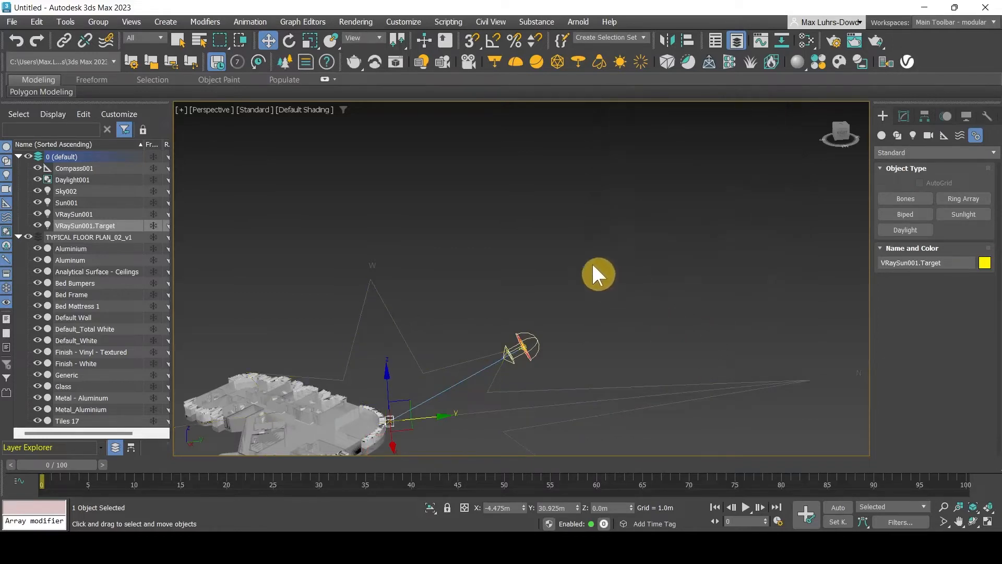
left_click(64, 41)
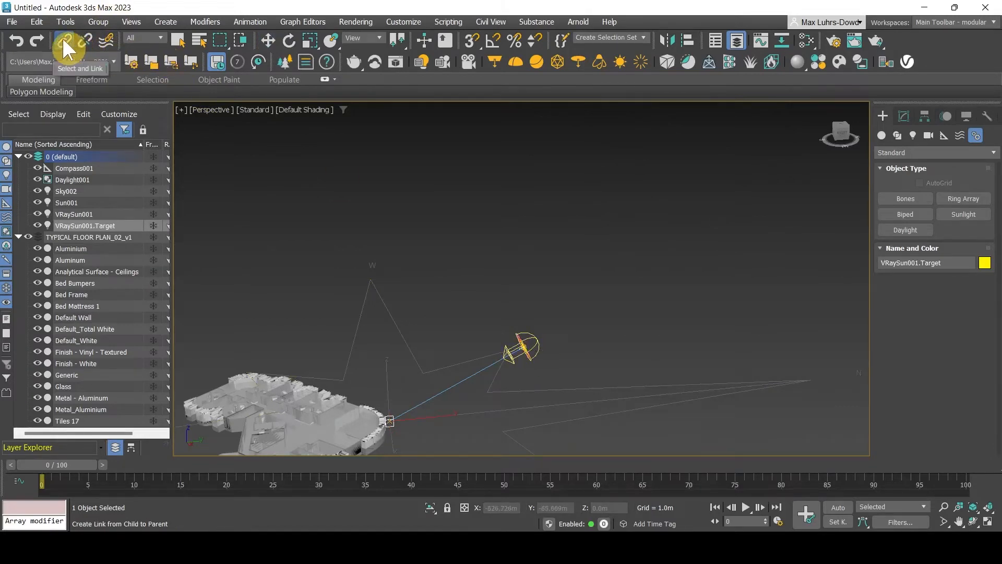
Link VRaySun001.Target to Compass001 as its parent, then clear the selection
scroll(509, 360, "up", 3)
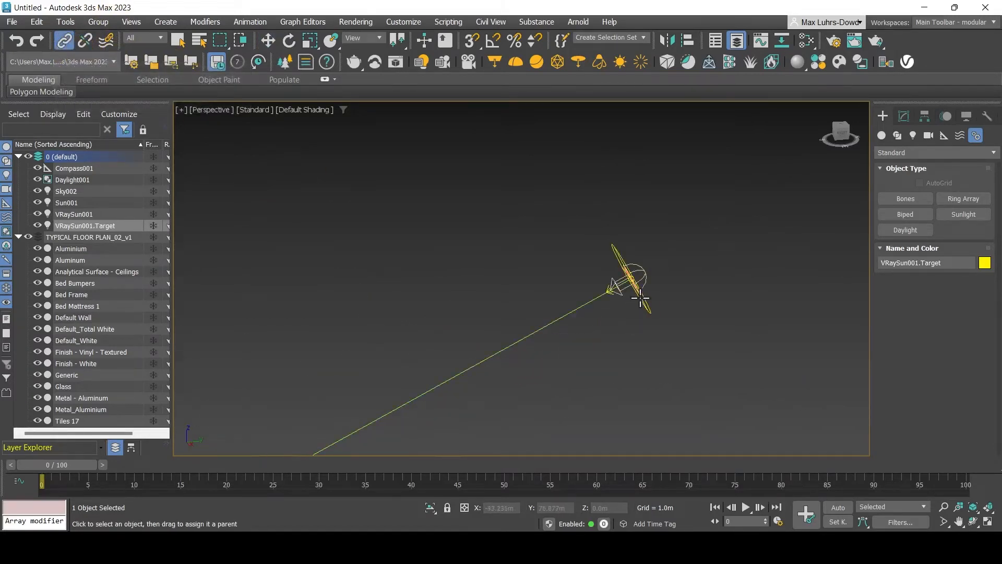
left_click_drag(641, 299, 670, 345)
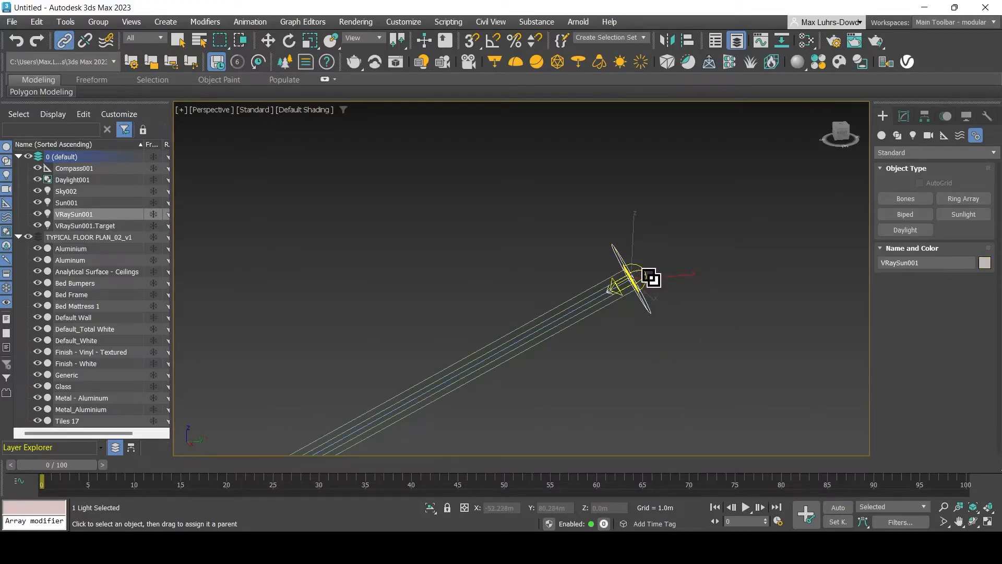
scroll(650, 274, "down", 6)
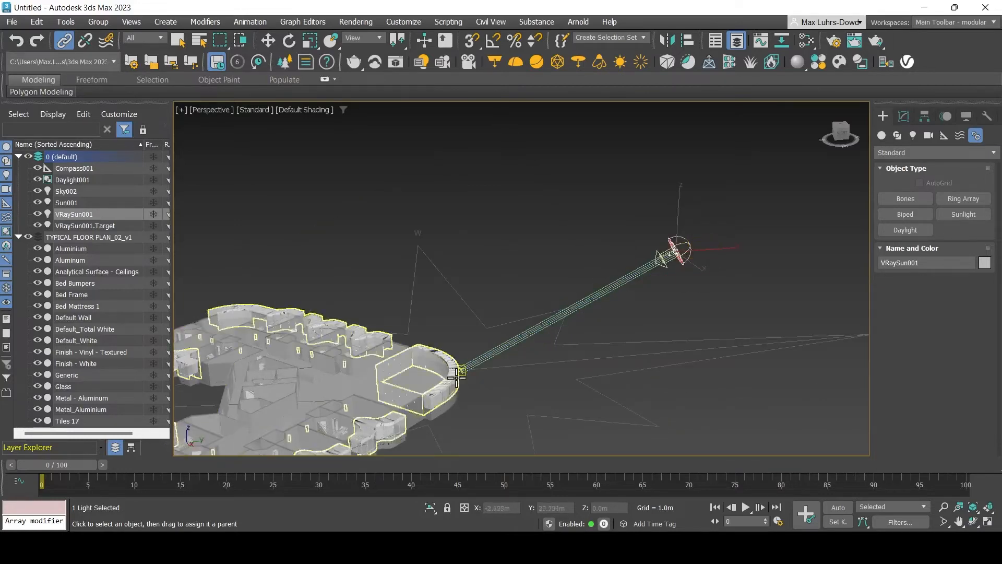
scroll(464, 374, "up", 8)
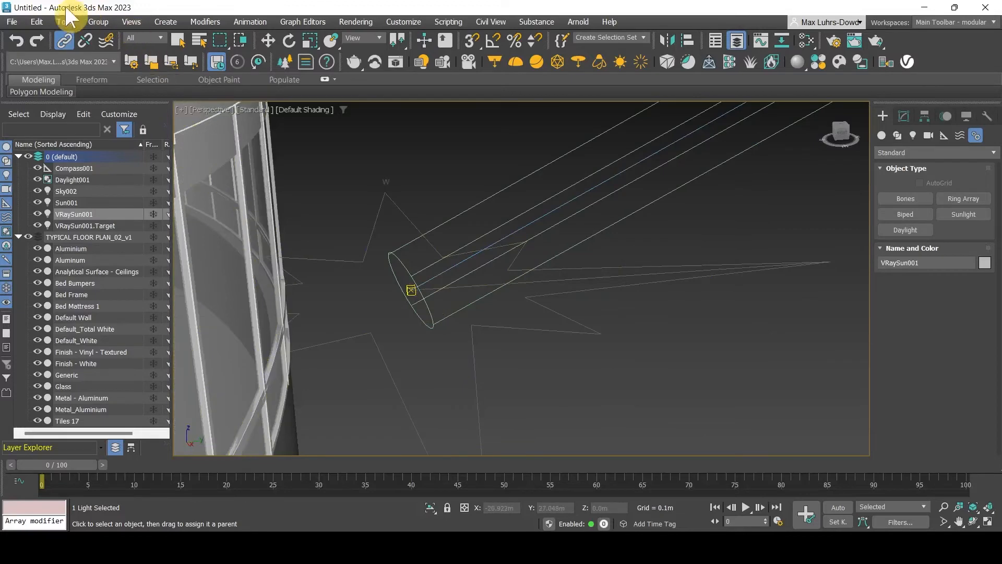
left_click_drag(409, 290, 427, 320)
left_click_drag(595, 399, 526, 329)
scroll(416, 318, "down", 6)
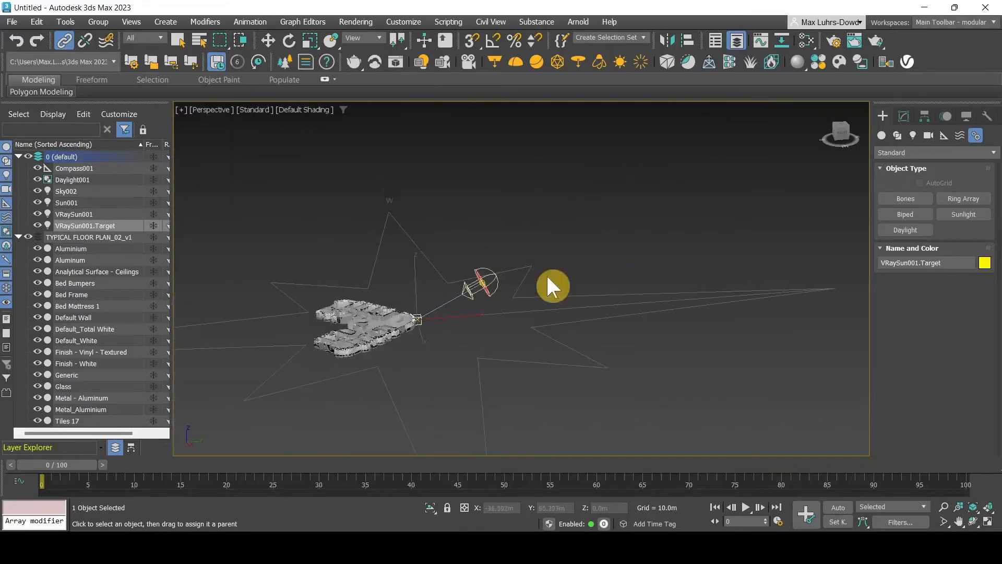
key("Escape")
key("Escape")
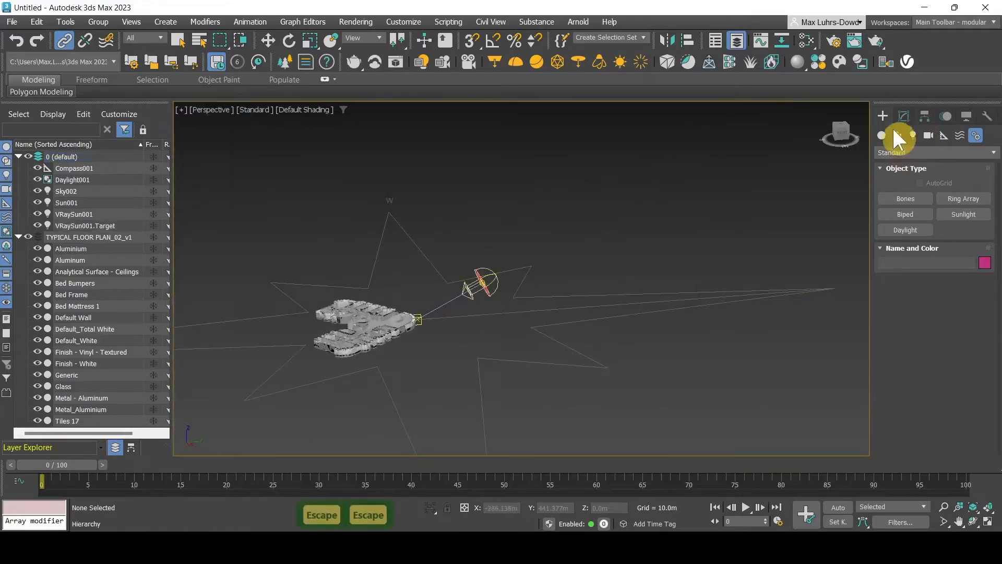
Select Daylight001 and widen the command panel to view its light settings
left_click(69, 179)
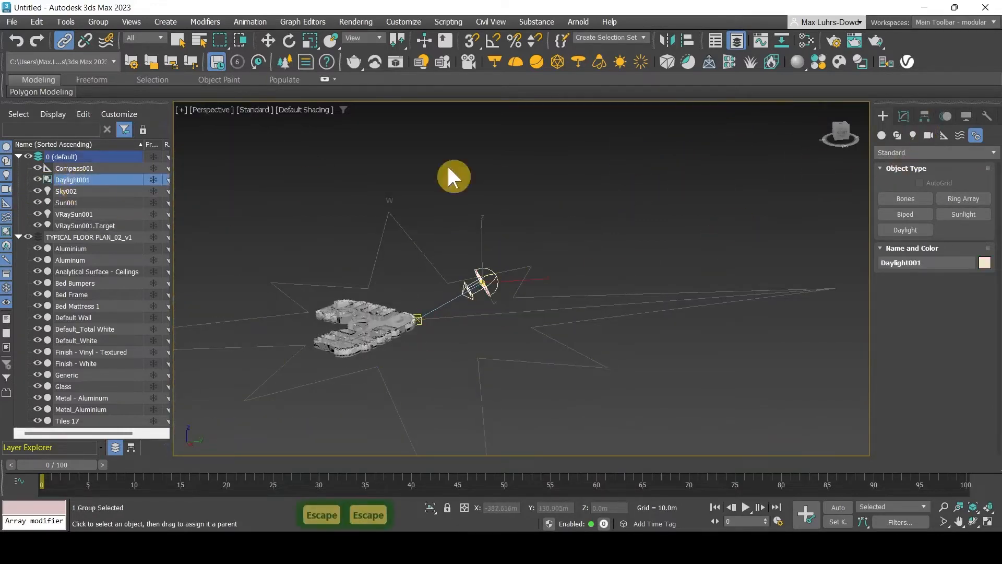
left_click(908, 115)
scroll(937, 319, "down", 5)
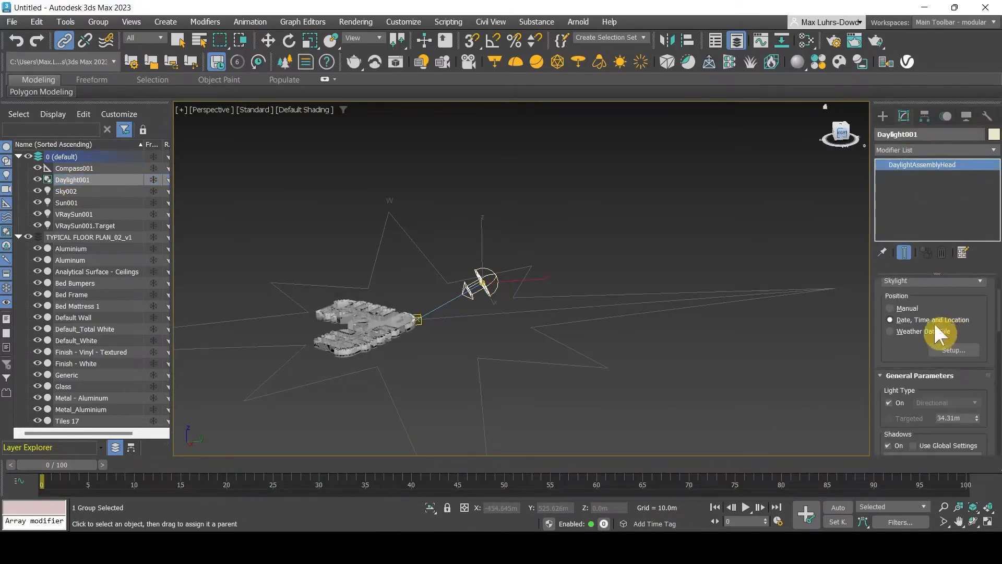
scroll(918, 322, "down", 3)
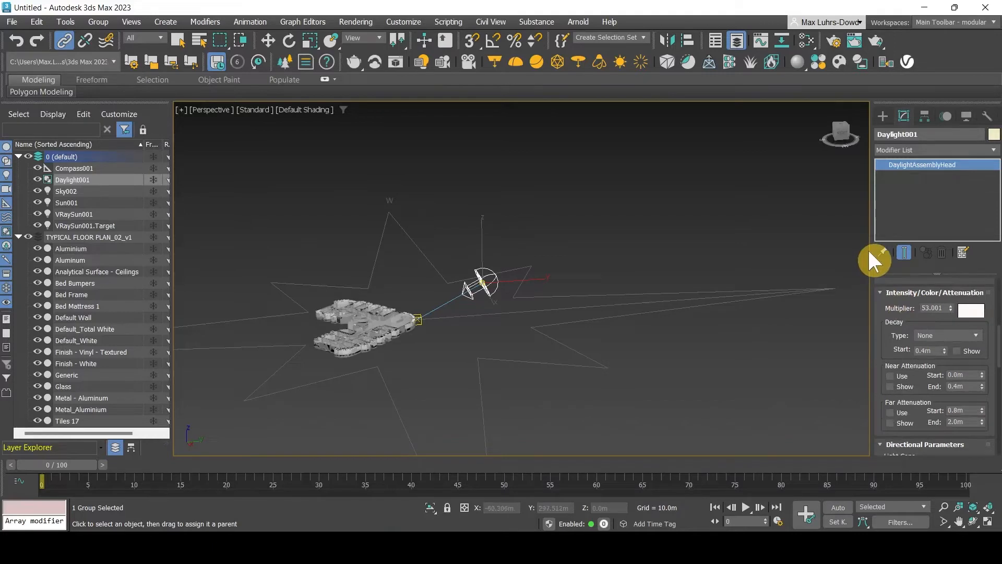
left_click_drag(870, 258, 705, 258)
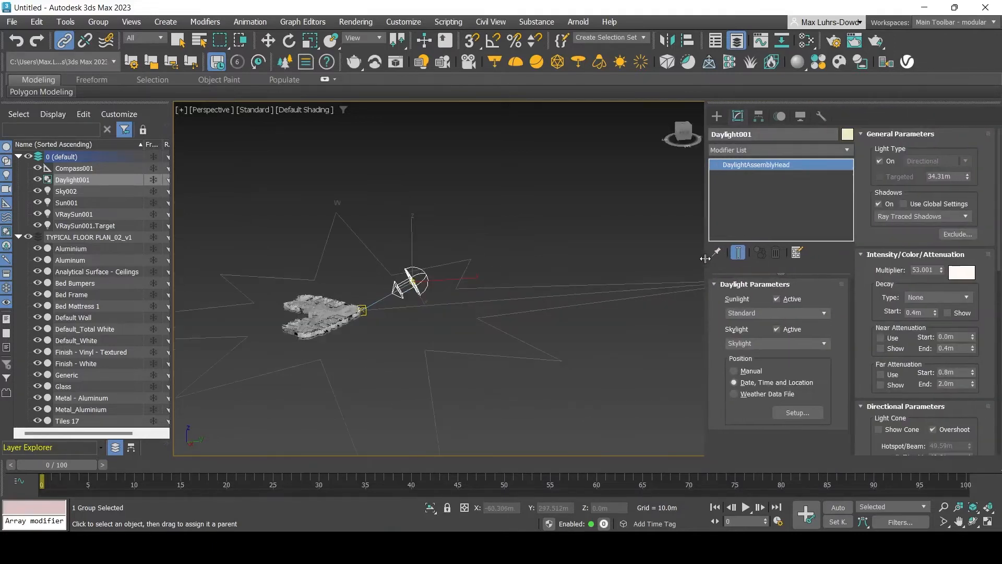
Set Daylight001's time to 13:00 on 21 June 2022 in the Motion panel
left_click(776, 115)
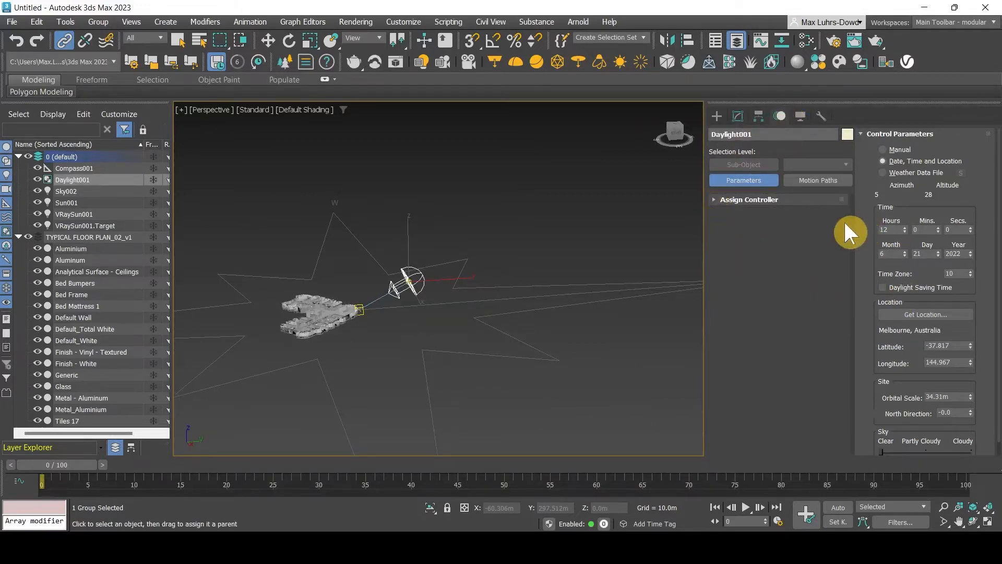
left_click(905, 227)
left_click(905, 228)
left_click(906, 227)
left_click(905, 232)
left_click(904, 232)
left_click(904, 232)
left_click(904, 232)
left_click(904, 232)
left_click(904, 227)
left_click(904, 228)
left_click(904, 228)
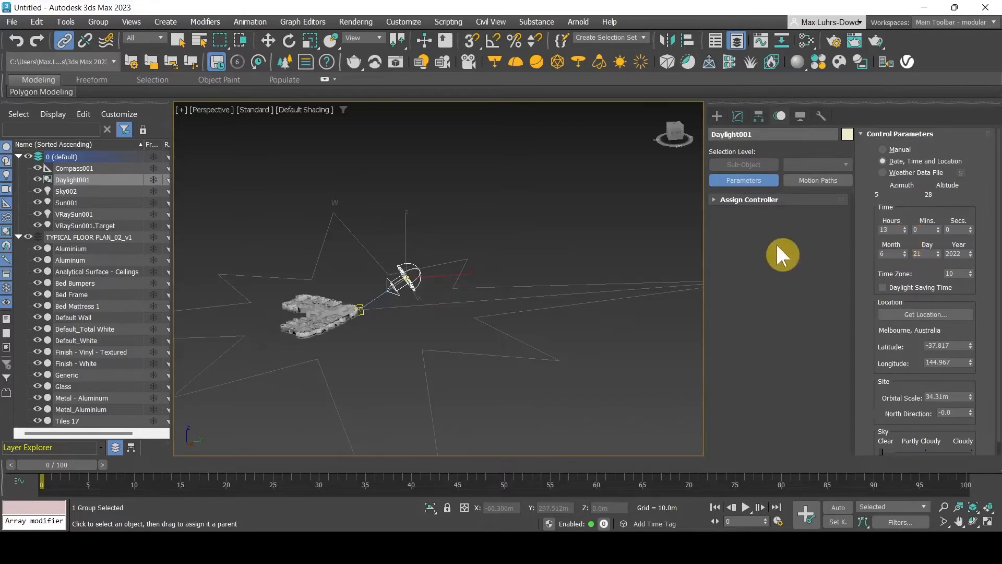
left_click(737, 115)
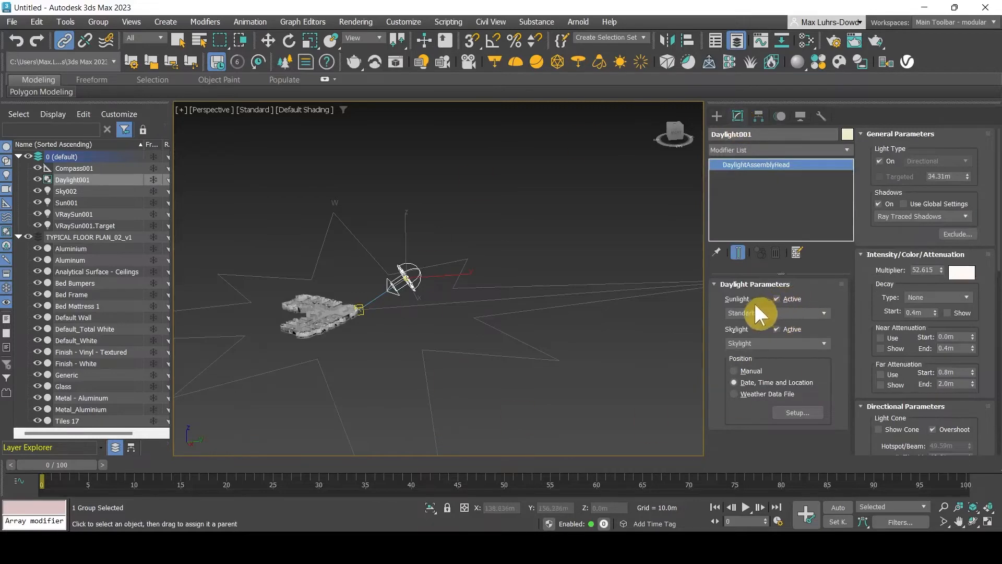
Turn off Daylight001's Sunlight Active and Skylight Active options
left_click(793, 298)
left_click(791, 300)
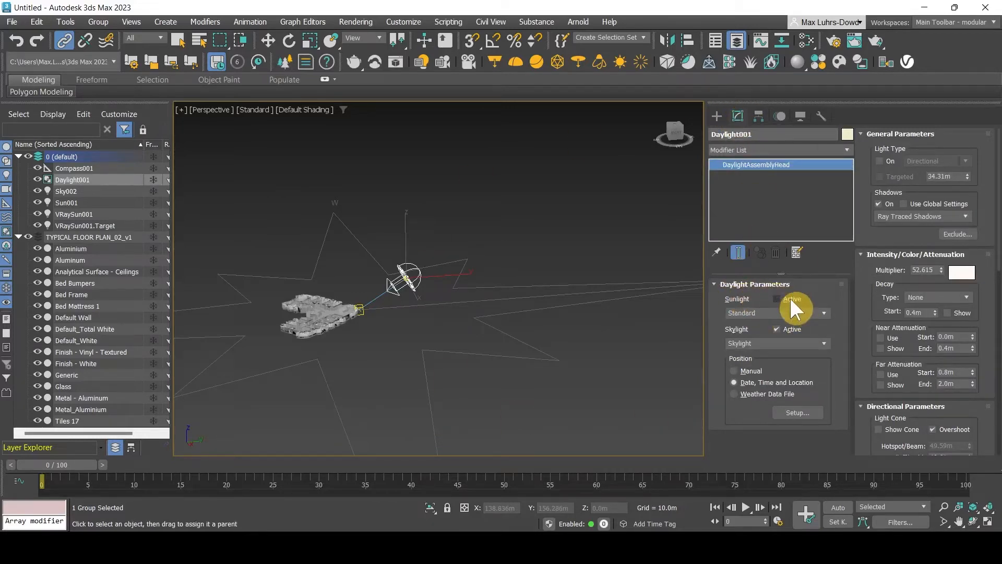
left_click(790, 330)
left_click_drag(707, 202, 732, 213)
Undo the stray compass selection edits and reselect the daylight assembly
left_click(432, 273)
left_click(447, 273)
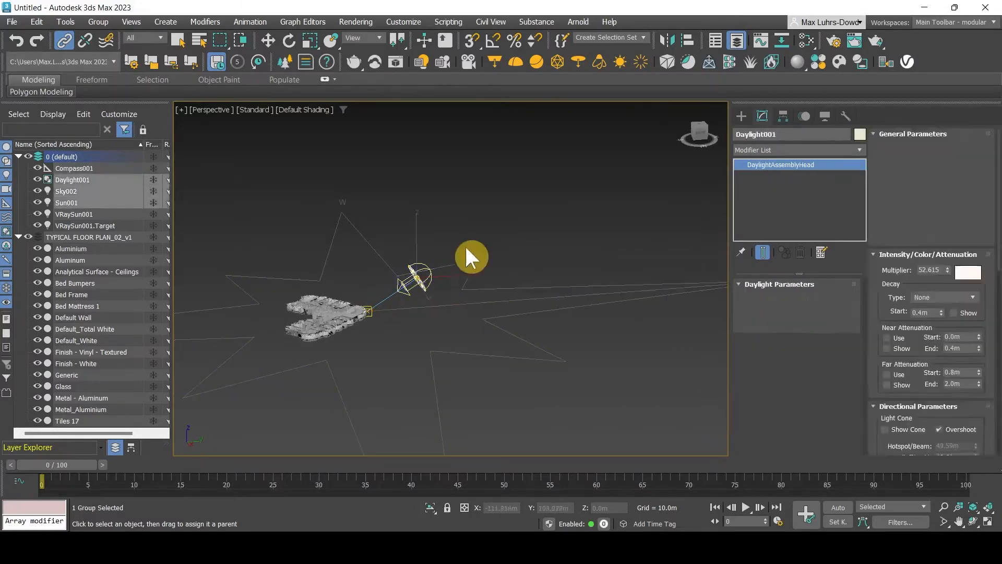
key("ctrl+z")
key("ctrl+z")
key("ctrl+z")
key("ctrl+z")
key("ctrl+z")
key("ctrl+z")
key("ctrl+z")
key("ctrl+z")
key("ctrl+z")
key("ctrl+z")
key("ctrl+z")
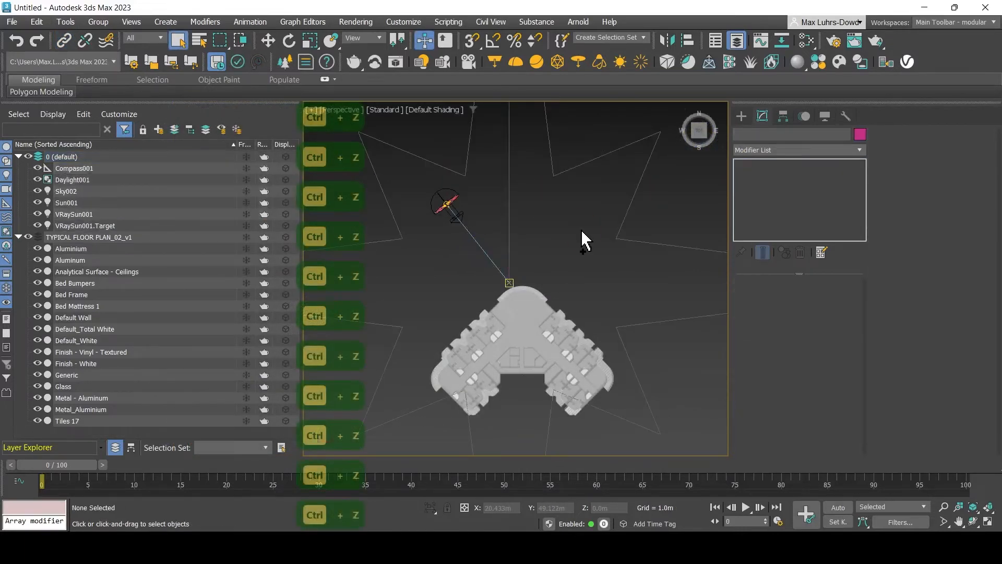
key("ctrl+z")
key("Escape")
key("Escape")
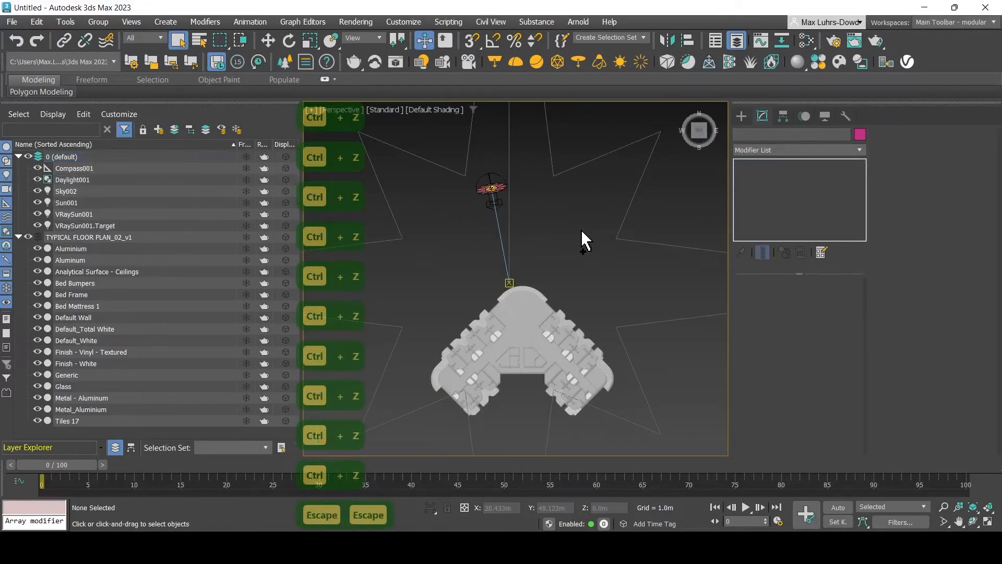
left_click(491, 187)
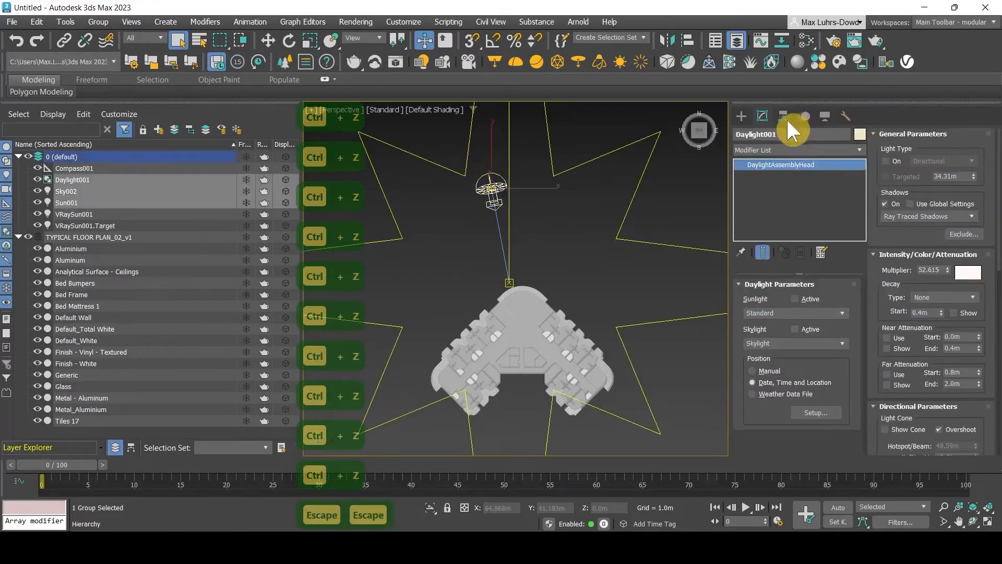
Keep Daylight001's sun hour at 13 in the Motion panel's date and time settings
left_click(805, 116)
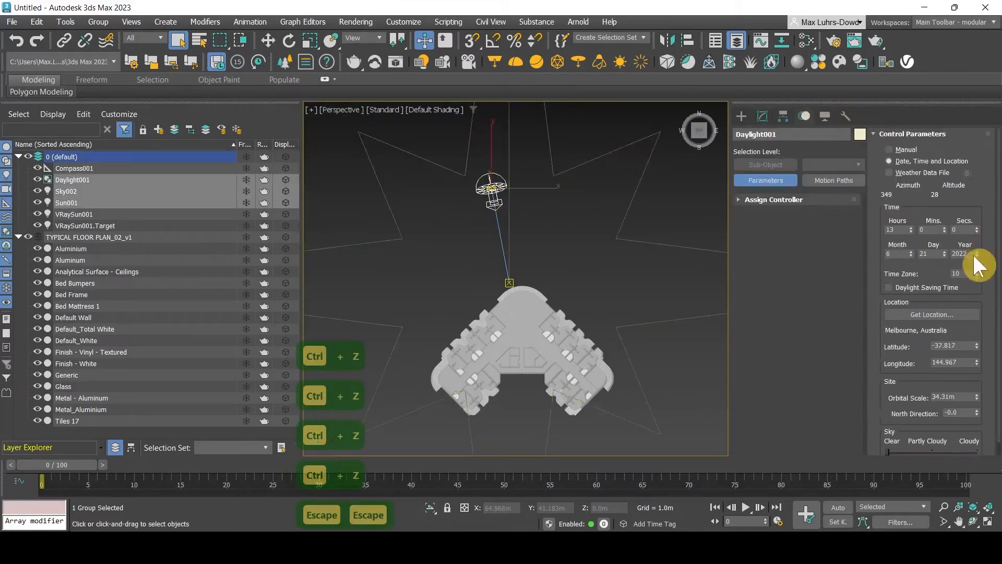
left_click(911, 227)
left_click(911, 227)
left_click(910, 227)
left_click(912, 232)
left_click(912, 231)
left_click(912, 231)
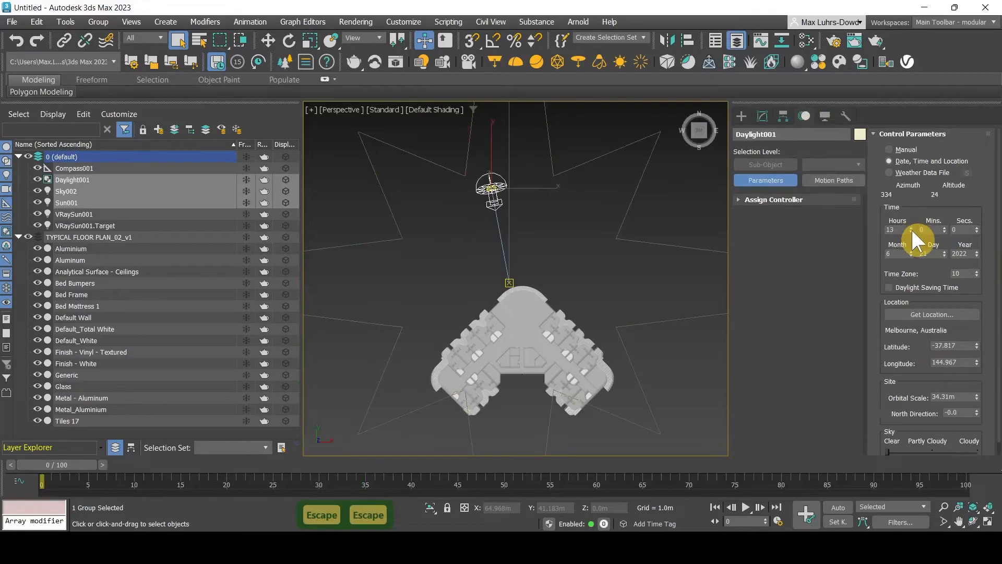
left_click(77, 214)
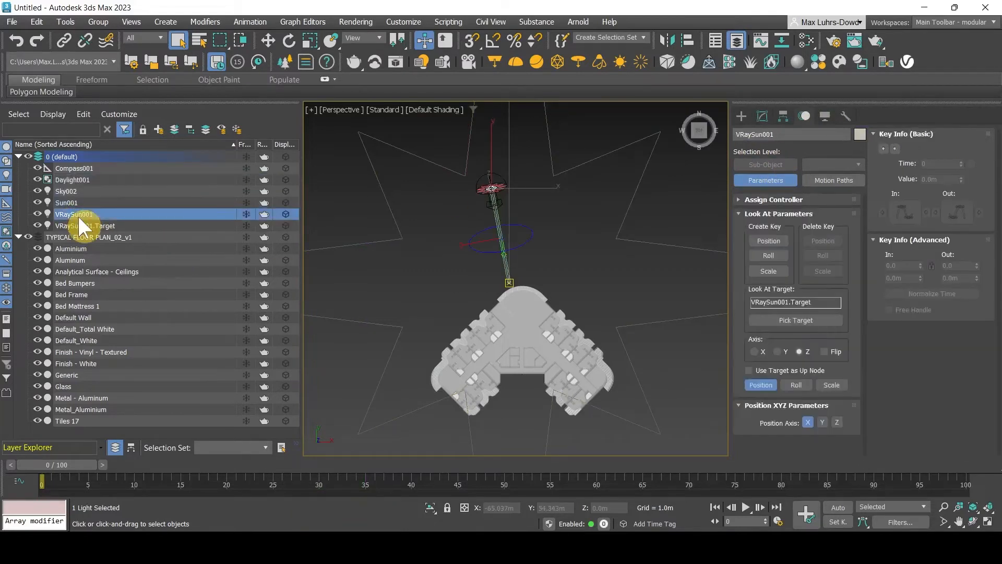
Set VRaySun001's Sun parameters Intensity multiplier to 0.166667
left_click(762, 117)
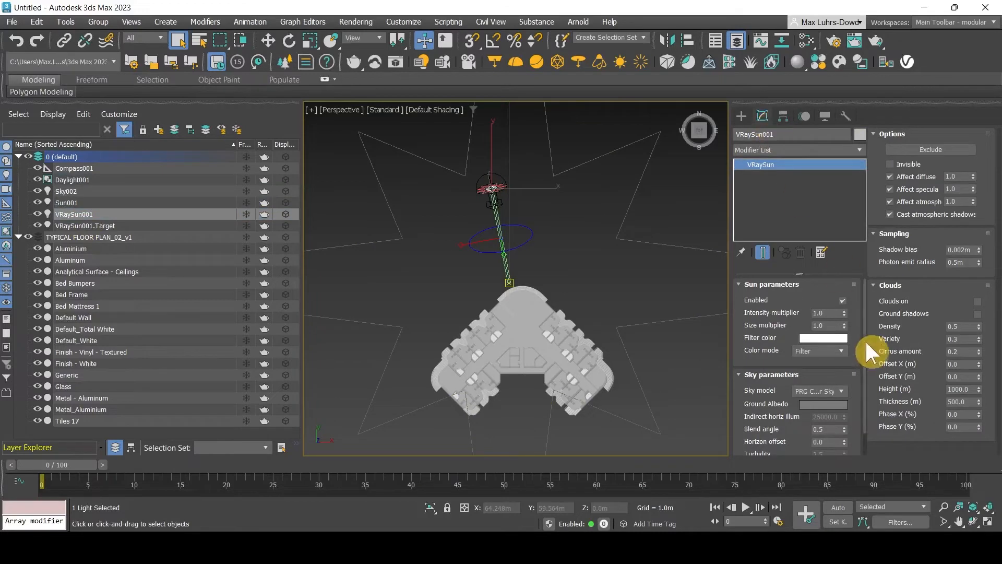
left_click(832, 314)
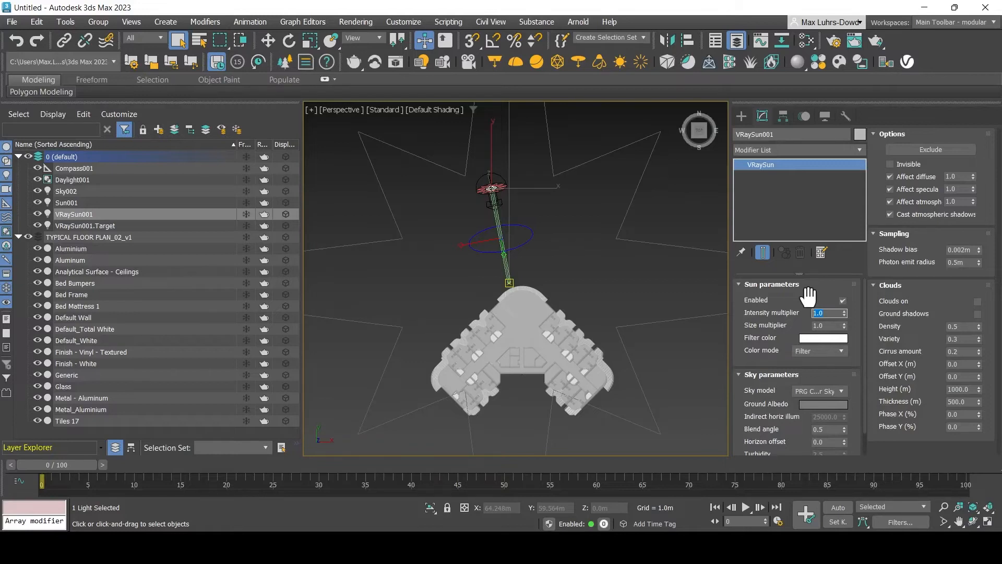
type("0.16666")
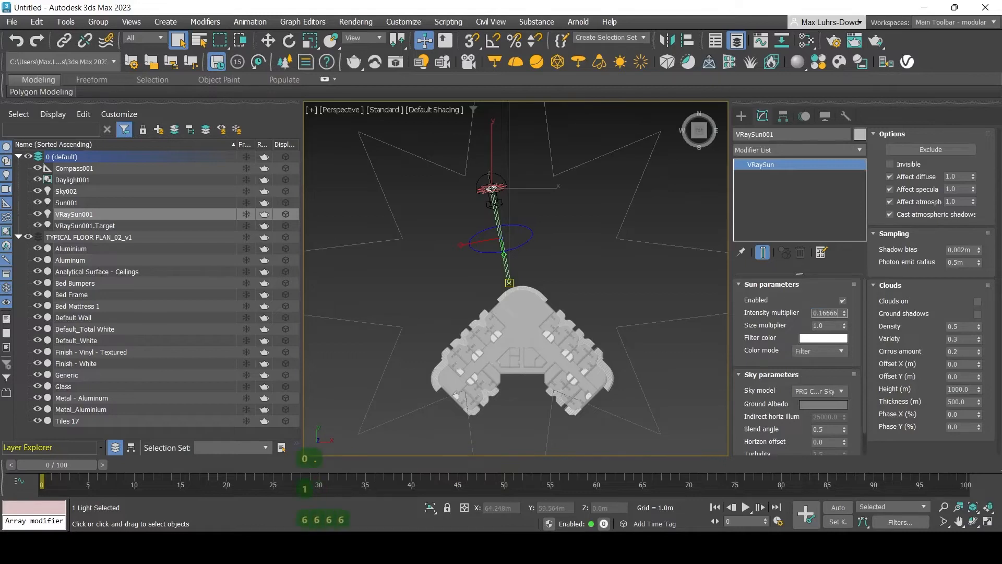
type("7")
Clone the selected sun rig as an instance to make a second rig
left_click(650, 289)
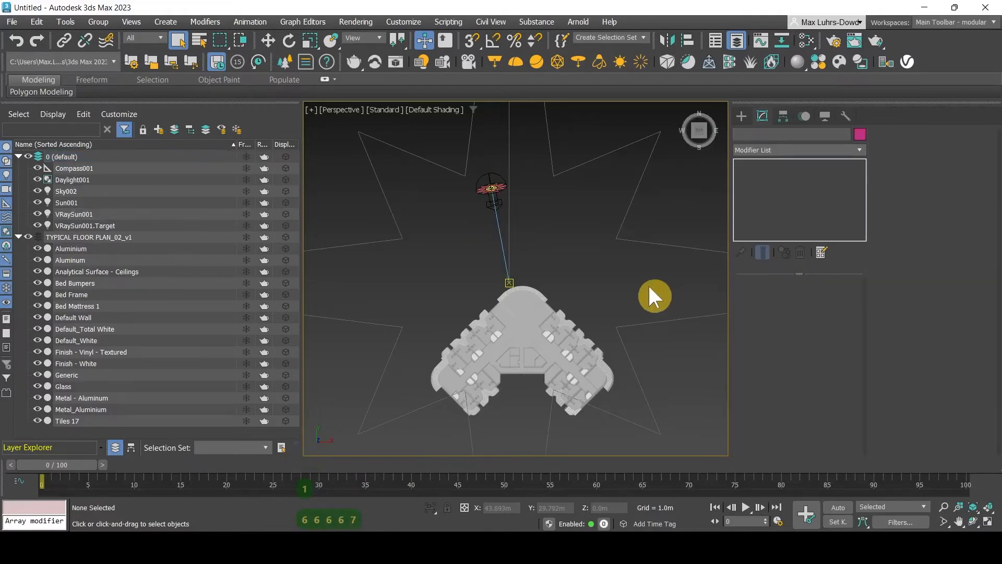
left_click(485, 172)
right_click(134, 177)
left_click(96, 215)
left_click(466, 253)
left_click(462, 320)
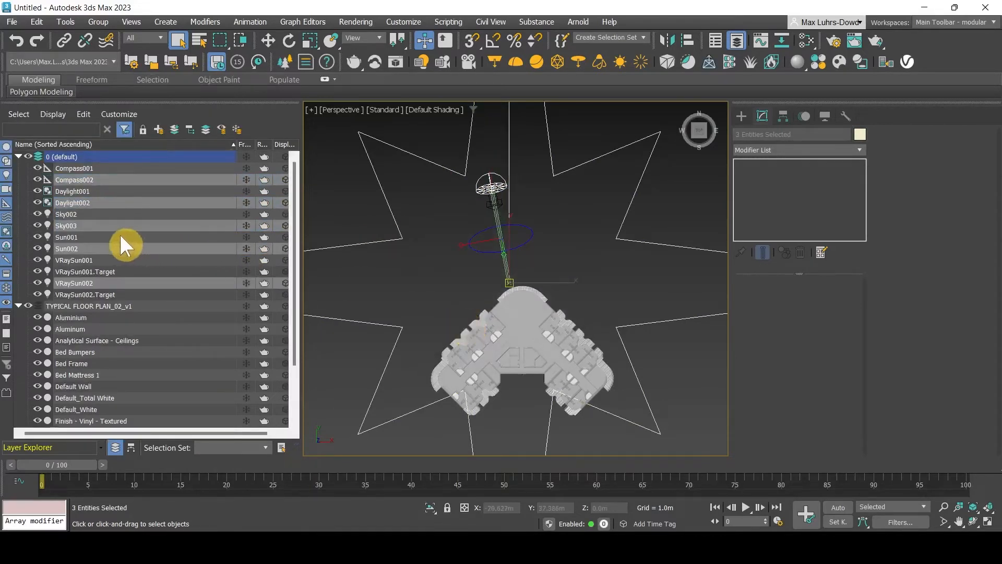
Select both sun rigs and clone them, adding Daylight003 and Daylight004
left_click(87, 194)
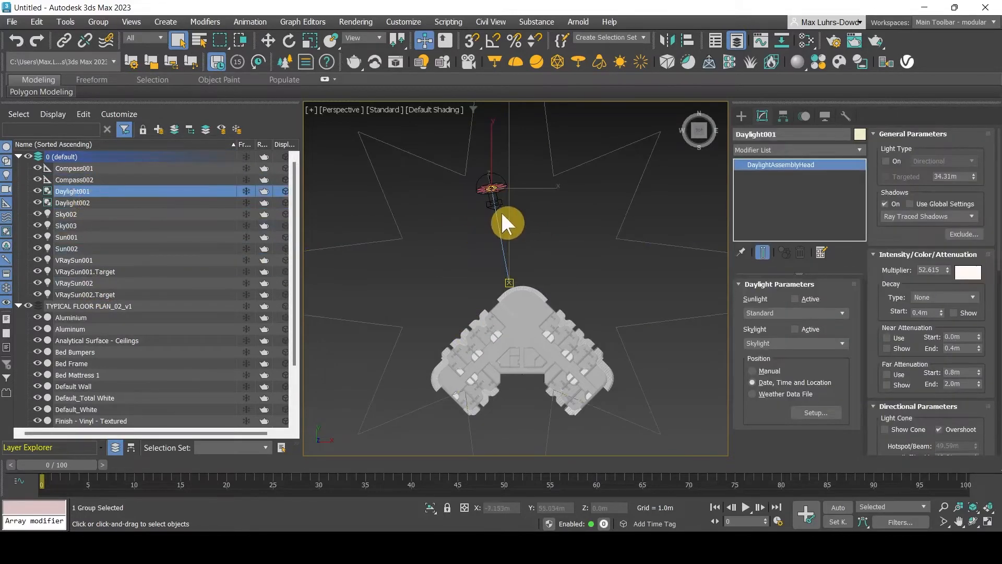
scroll(502, 214, "up", 3)
scroll(503, 208, "up", 3)
middle_click_drag(507, 204, 446, 265)
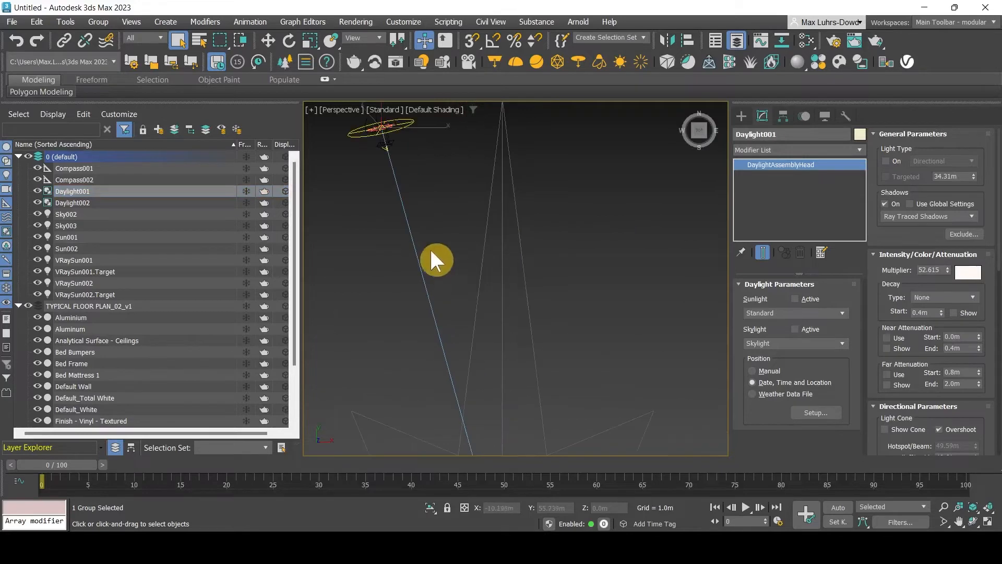
scroll(431, 231, "down", 1)
left_click_drag(416, 191, 358, 141)
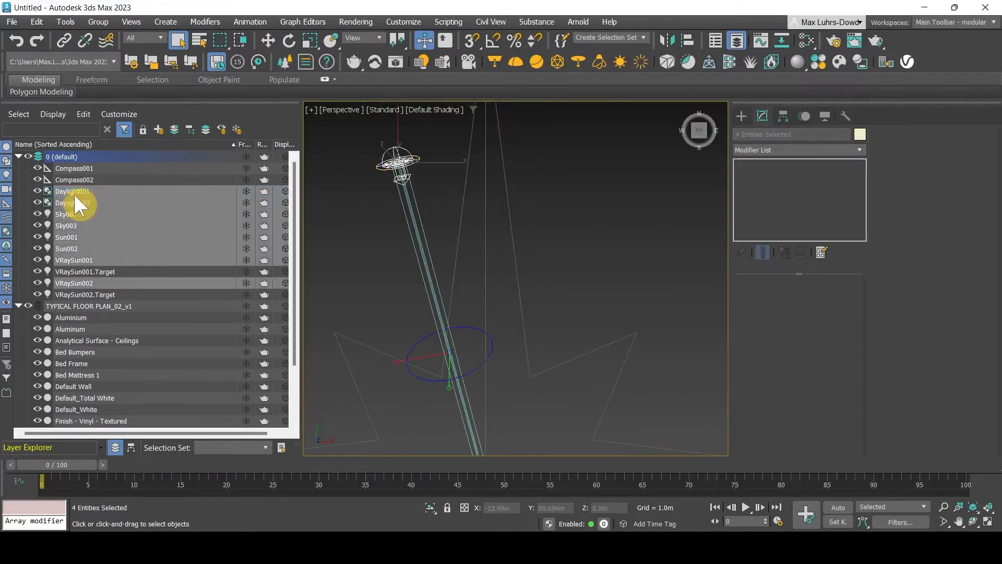
right_click(135, 190)
left_click(158, 232)
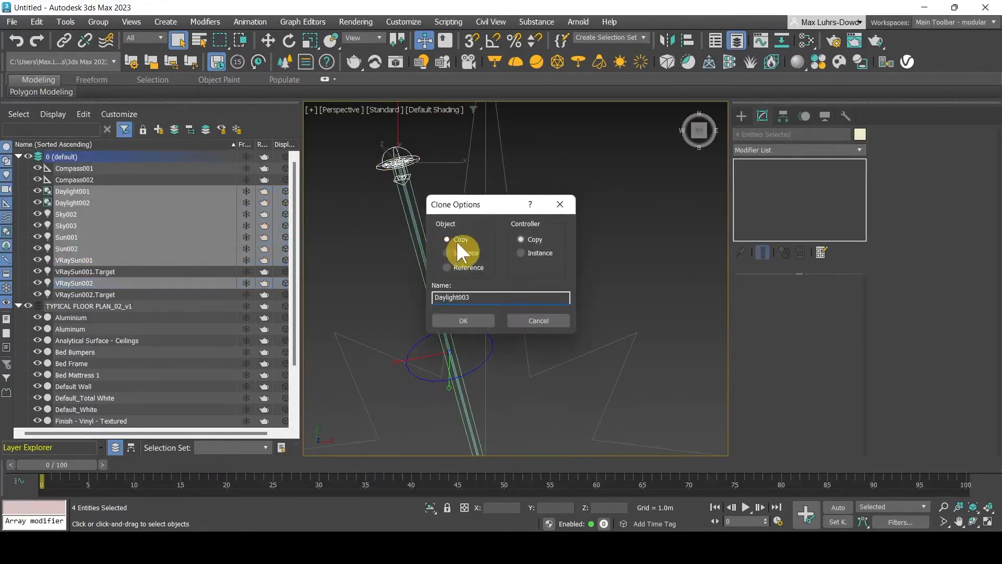
left_click(467, 319)
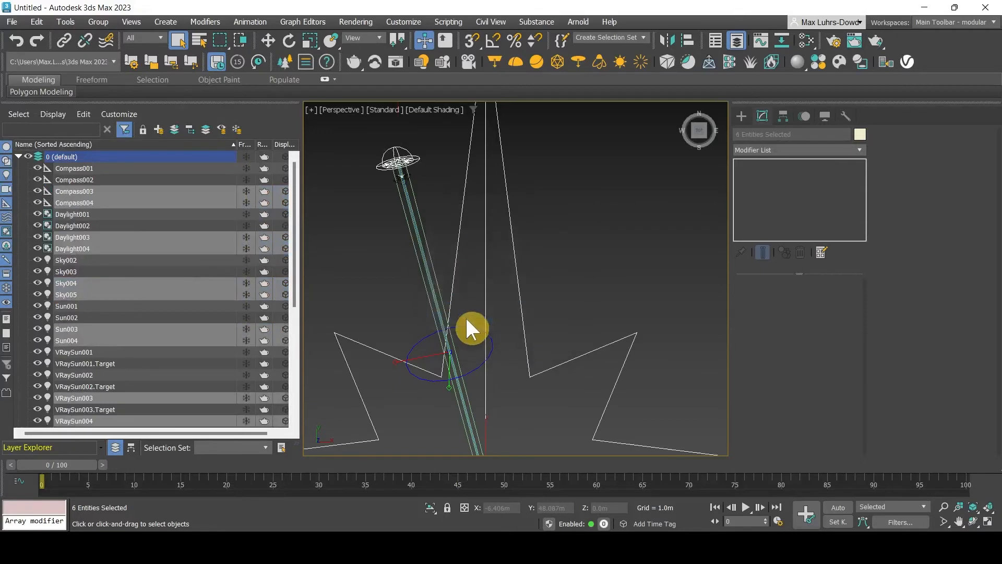
left_click(353, 260)
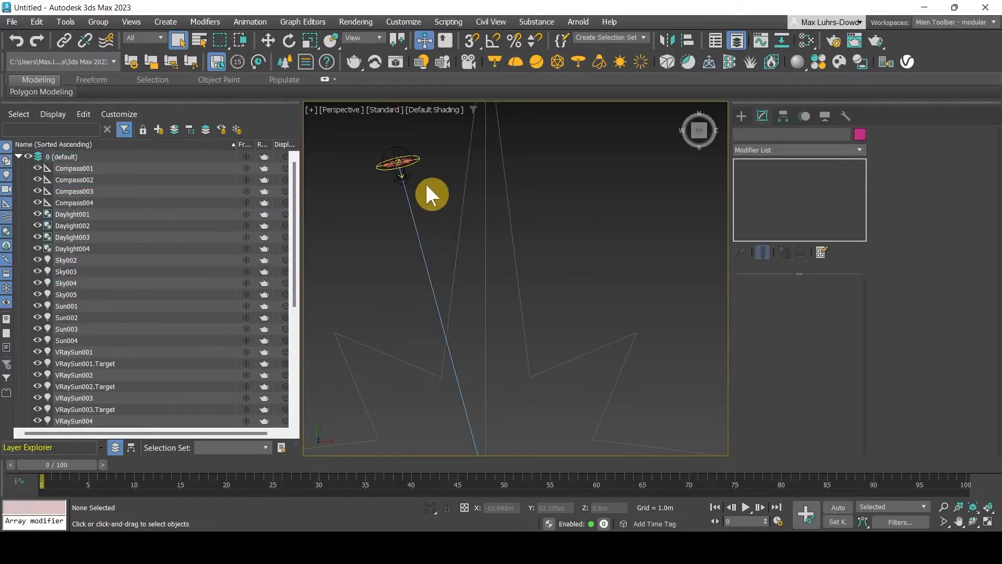
left_click(401, 165)
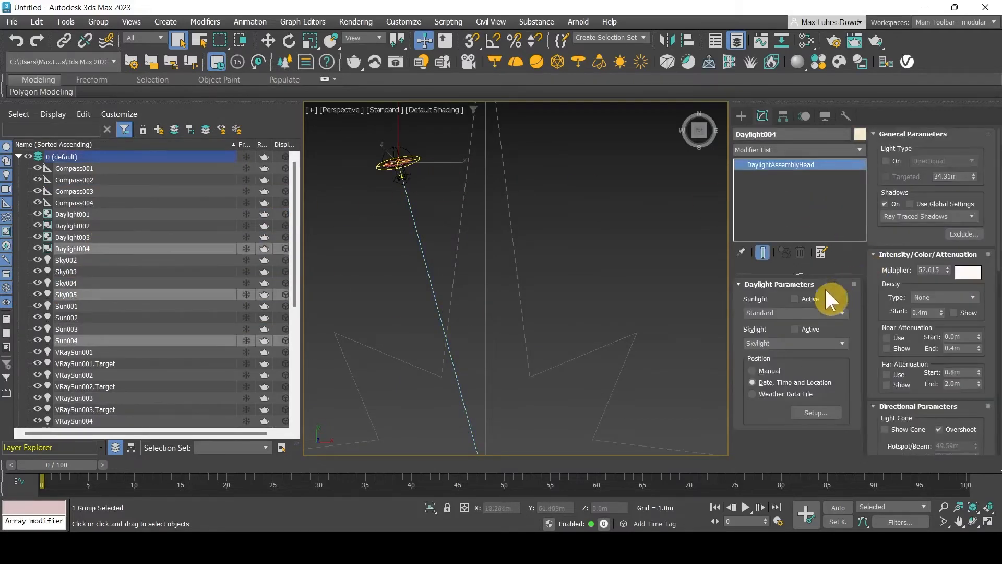
Step Daylight001's sun hour back to 10:00
left_click(124, 227)
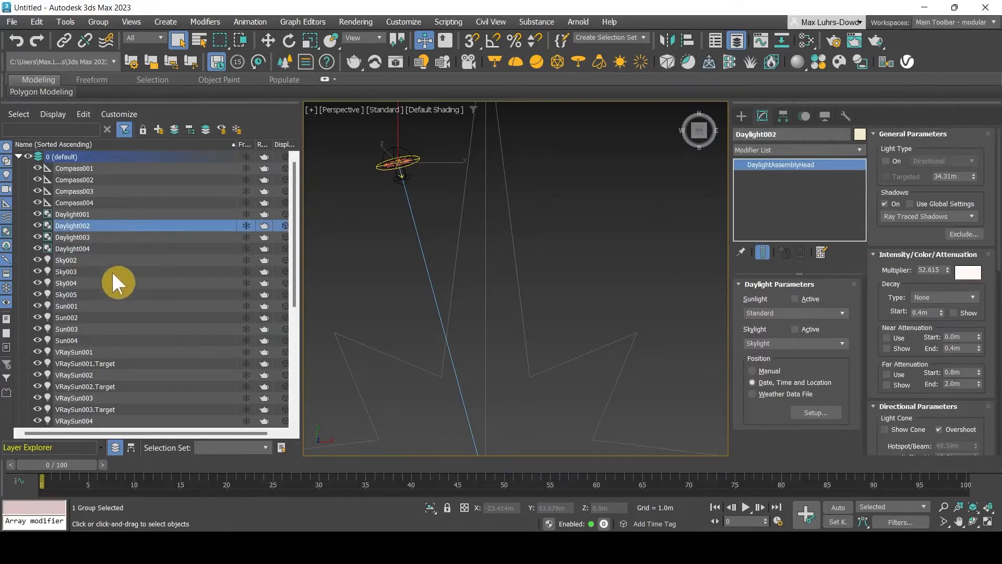
left_click(73, 214)
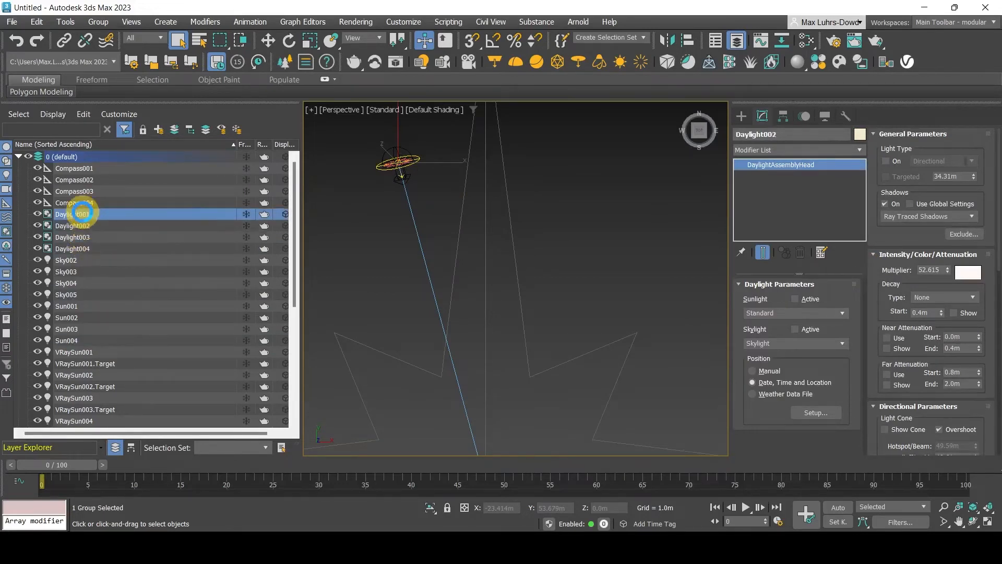
left_click(807, 117)
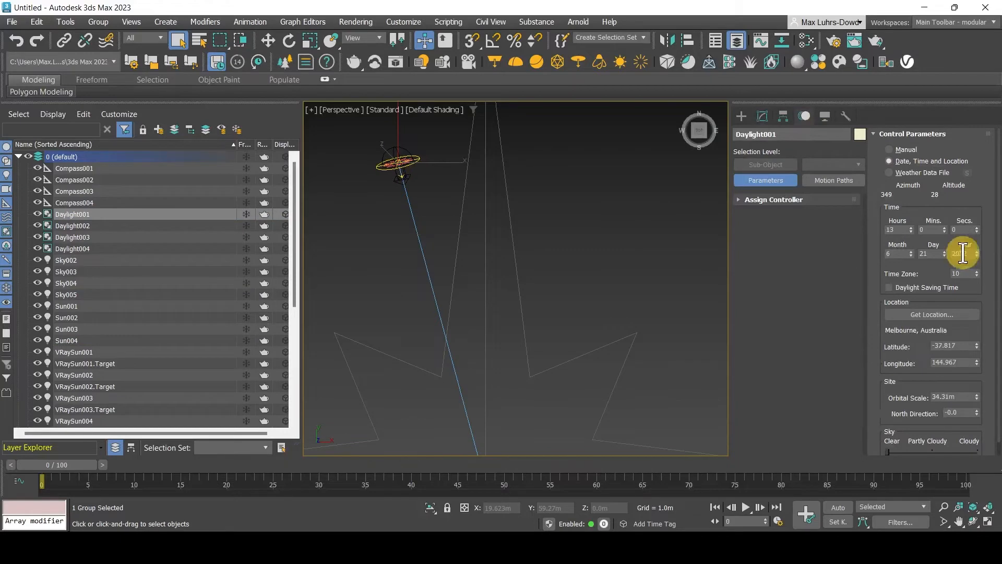
left_click(910, 232)
left_click(911, 232)
left_click(911, 231)
left_click(910, 231)
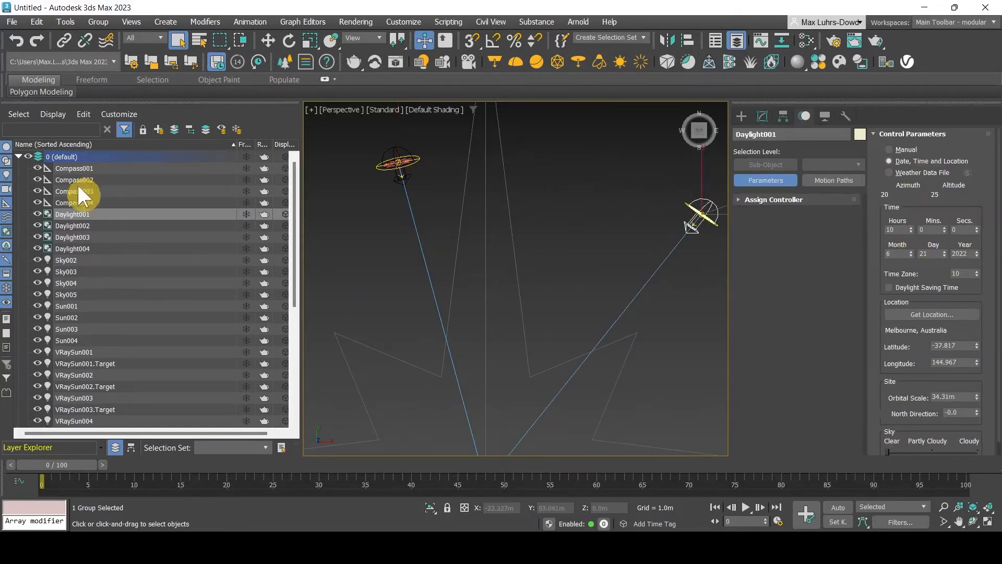
Set Daylight002's sun to 11:00 and Daylight003's to 12:00
left_click(82, 224)
left_click(911, 231)
left_click(911, 231)
left_click(911, 232)
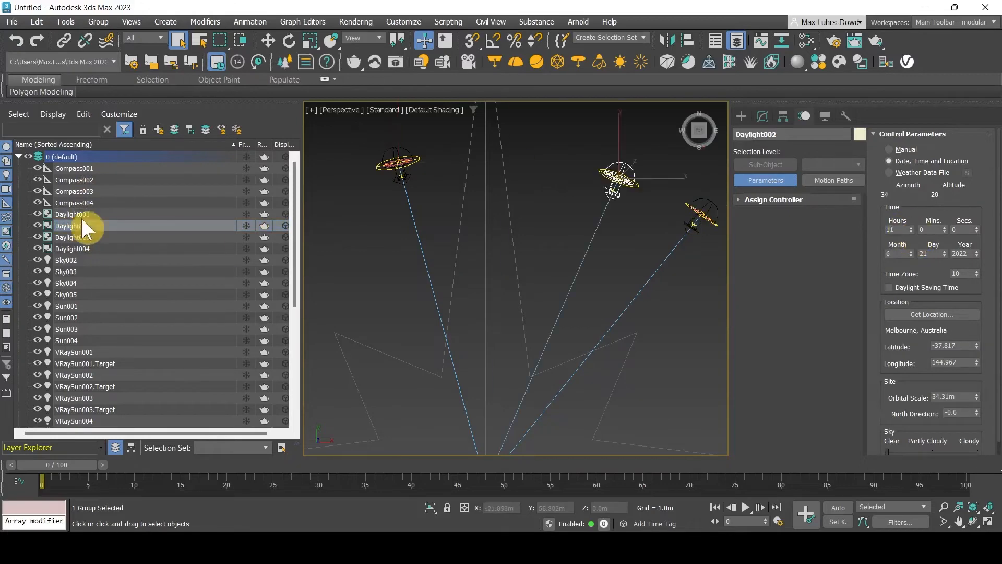
left_click(82, 236)
left_click(911, 231)
left_click(911, 231)
left_click(99, 248)
left_click(421, 190)
Clone the two left-most daylight systems to create Daylight005 and Daylight006
scroll(424, 191, "down", 3)
middle_click_drag(504, 196, 447, 215)
left_click_drag(447, 216, 344, 176)
right_click(345, 177)
key("ctrl+v")
left_click(453, 322)
Give the new Daylight005 and Daylight006 suns later hours
left_click(527, 324)
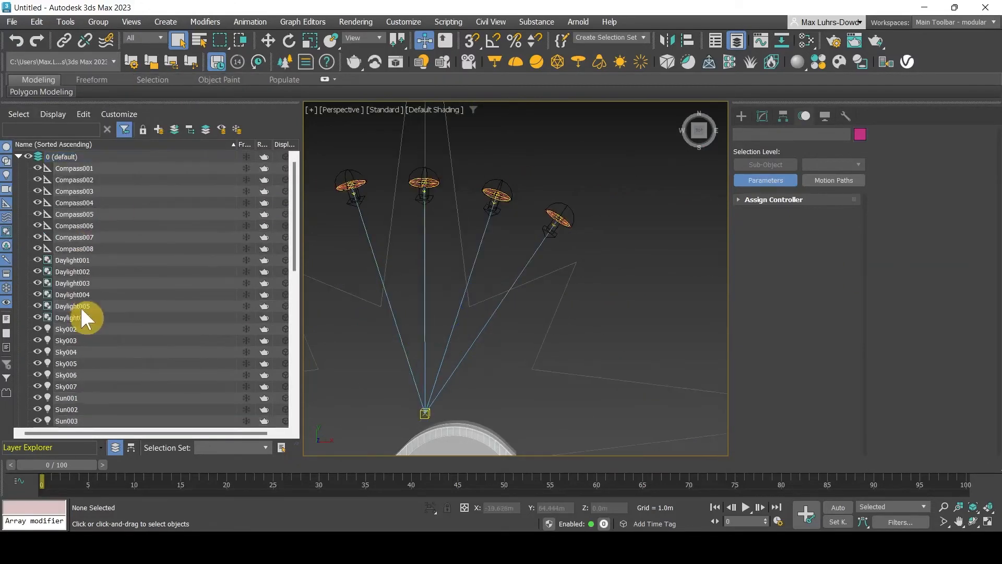
left_click(81, 307)
left_click(911, 227)
left_click(510, 286)
left_click(911, 227)
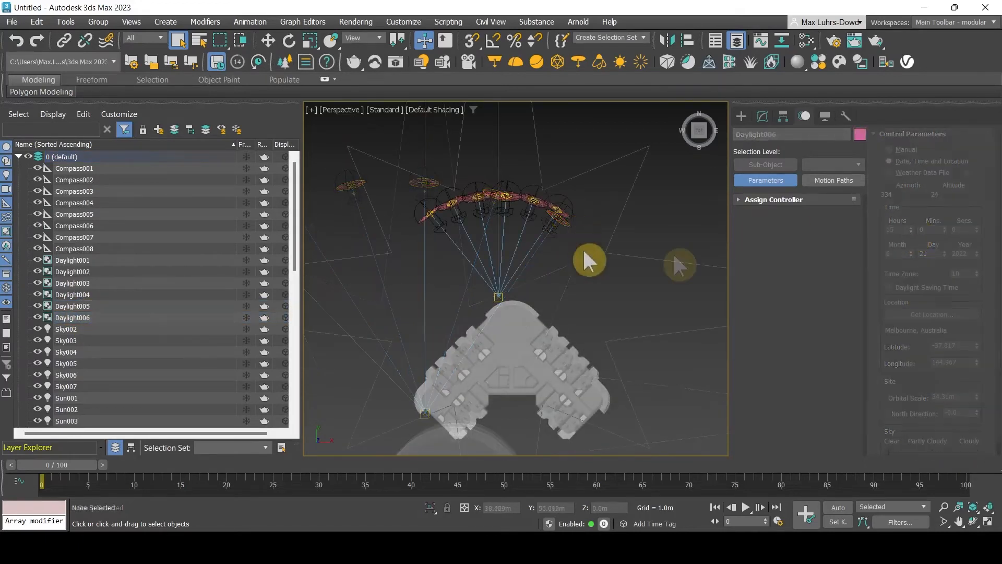
Check the right-most and left-most suns' times and frame the sun arc
left_click(557, 209)
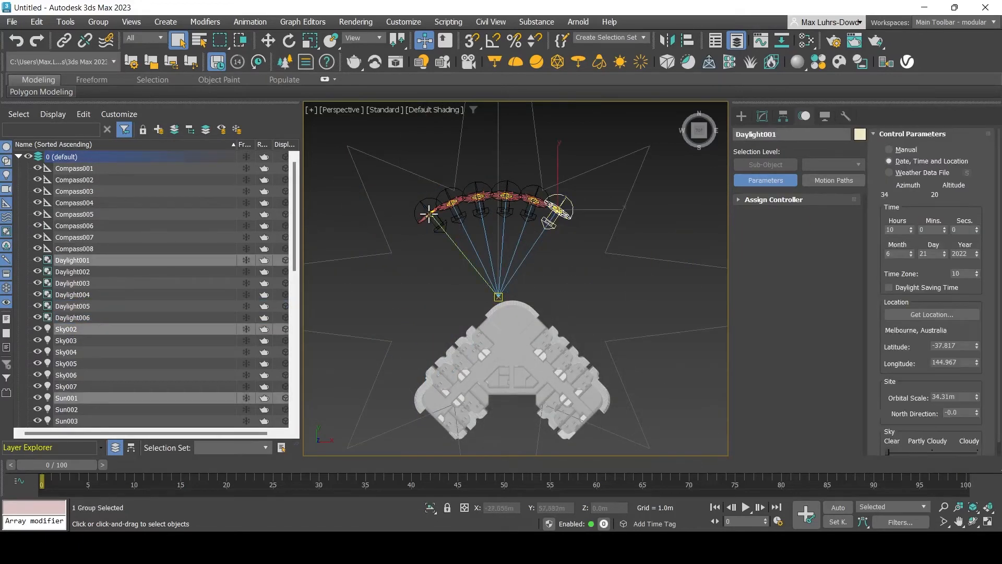
left_click(419, 251)
left_click(428, 216)
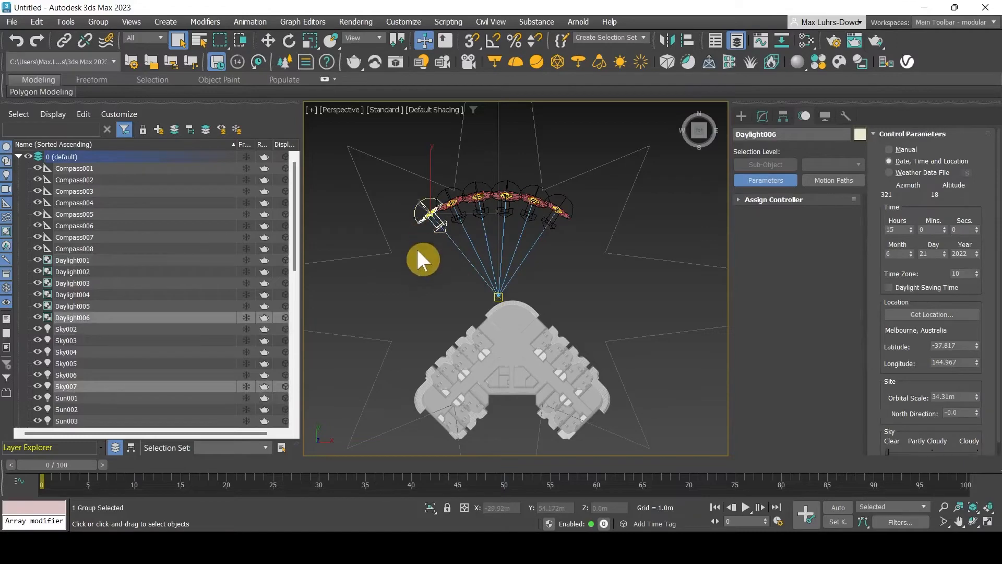
left_click(417, 260)
scroll(574, 265, "up", 3)
mouse_move(605, 244)
middle_mouse_down()
mouse_move(633, 230)
mouse_move(637, 212)
mouse_move(593, 230)
middle_mouse_up()
scroll(592, 224, "down", 3)
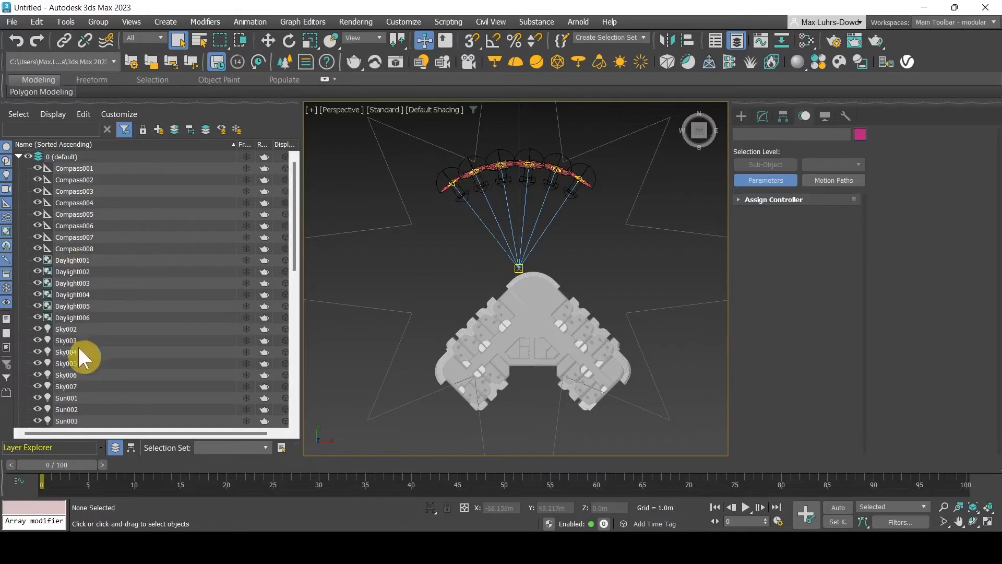
scroll(85, 225, "down", 5)
Confirm VRaySun002, VRaySun003 and VRaySun004 share the 0.167 intensity multiplier
left_click(78, 318)
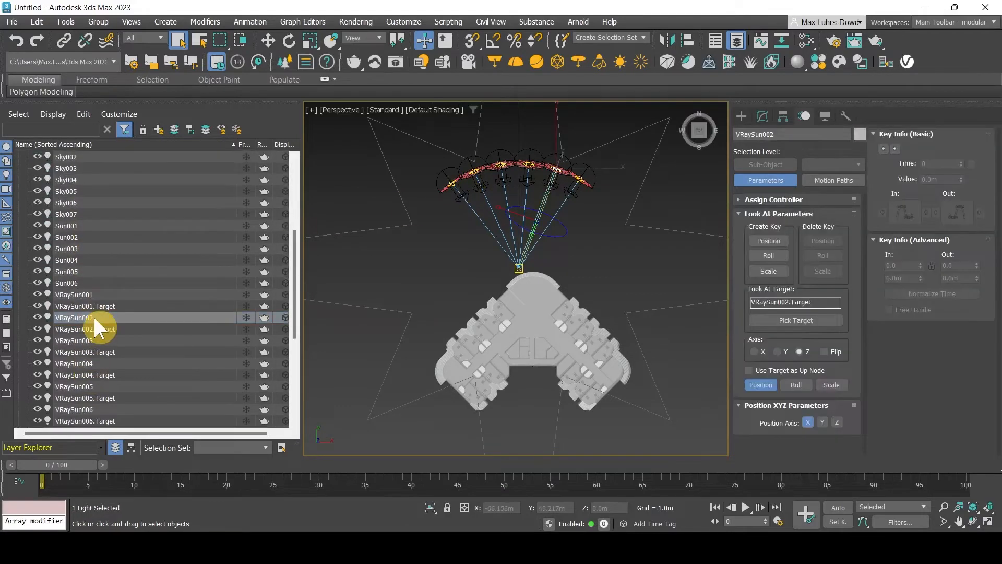
left_click(762, 116)
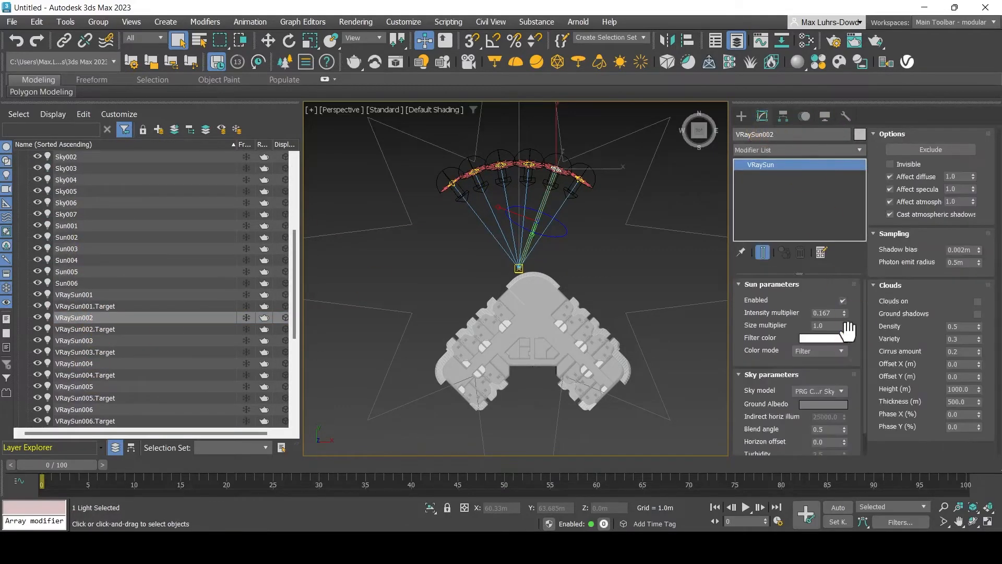
left_click(87, 341)
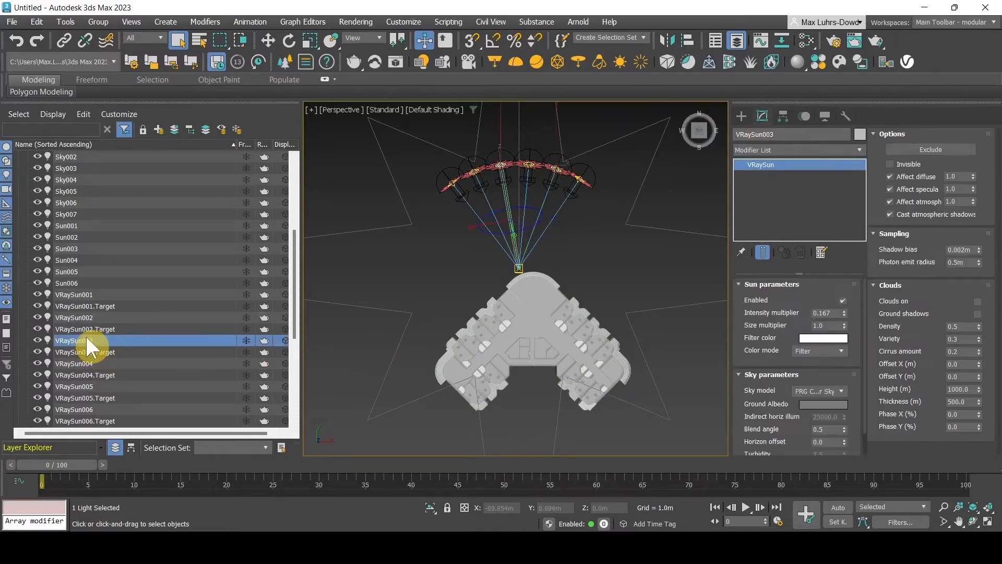
left_click(90, 363)
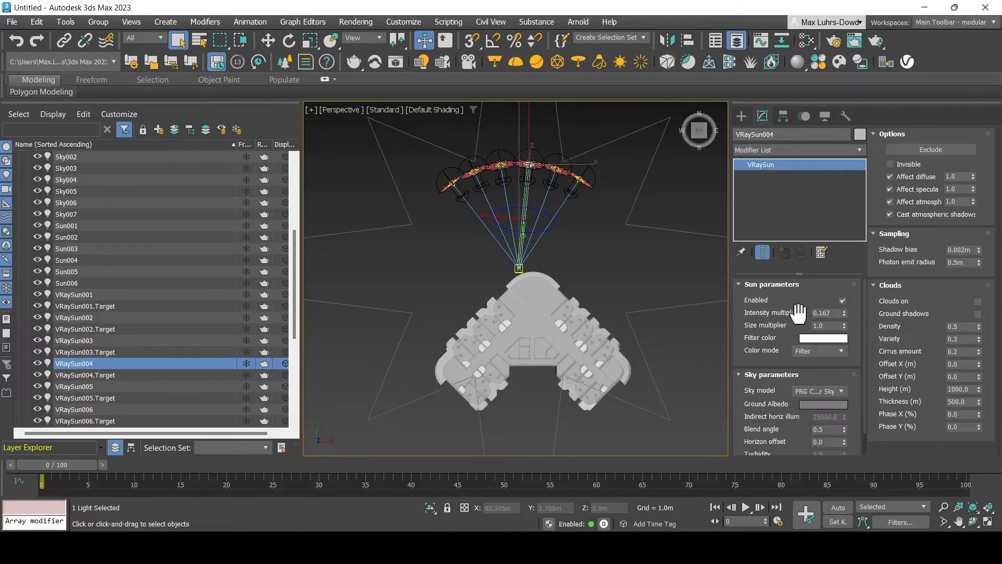
left_click(433, 271)
key("Escape")
Collapse the 0 (default) and TYPICAL FLOOR PLAN_02_v1 layers in the Scene Explorer
scroll(600, 227, "down", 3)
middle_click_drag(627, 239, 565, 214)
scroll(552, 242, "up", 5)
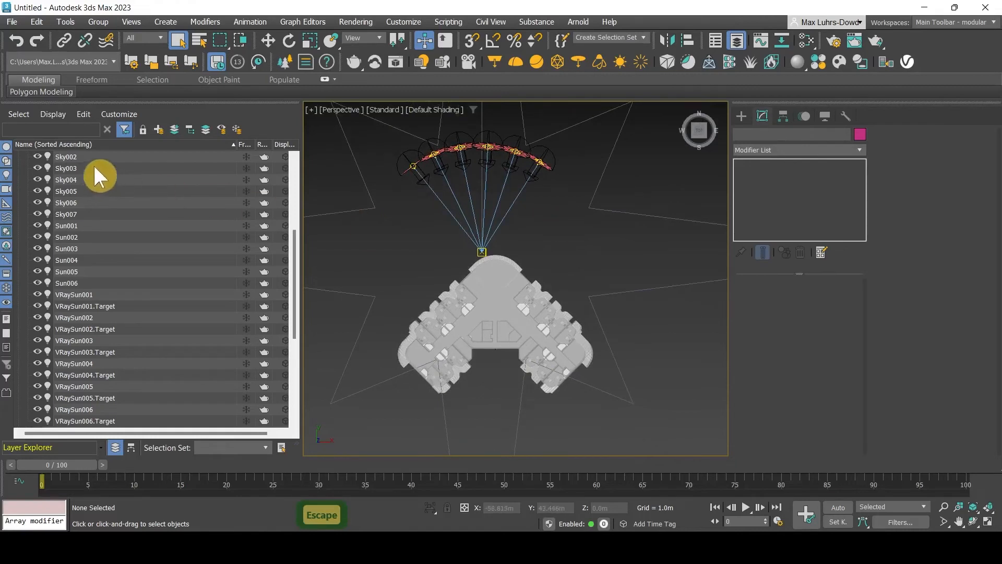
left_click_drag(294, 240, 302, 164)
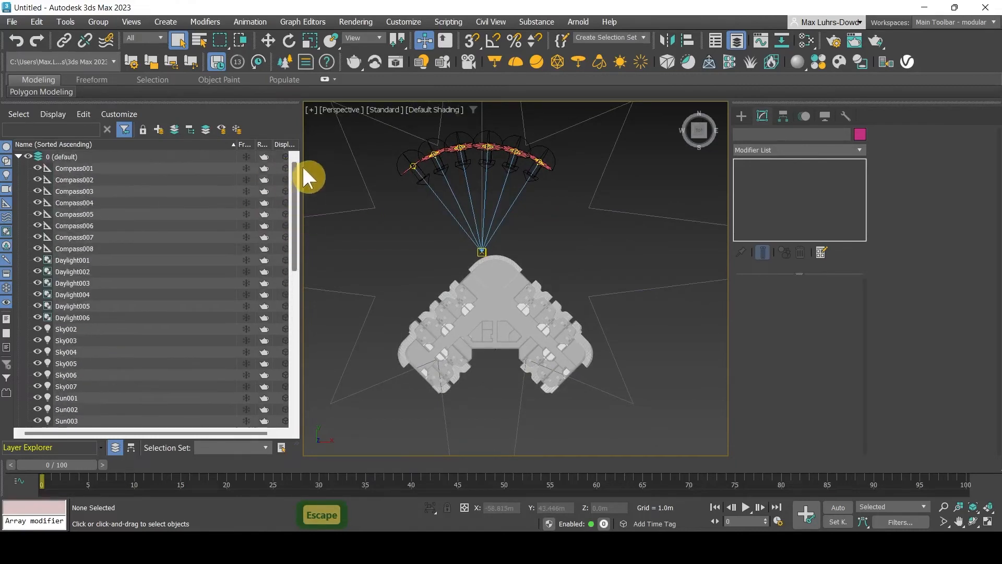
left_click(18, 156)
left_click(18, 168)
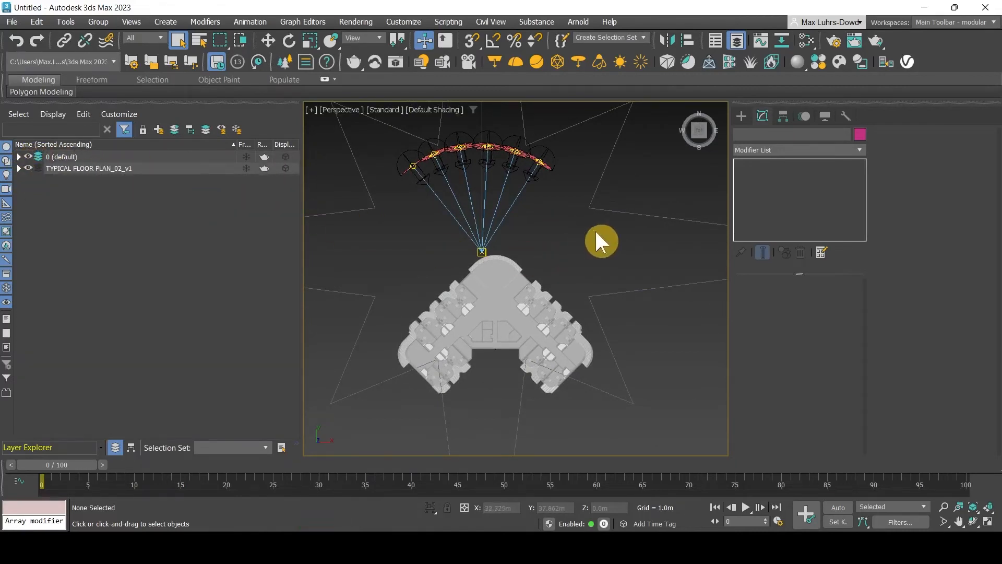
middle_click_drag(596, 232, 606, 234)
Set Exposure Control to Pseudo Color: Illuminance, 10000 lx maximum, Linear scale
key("8")
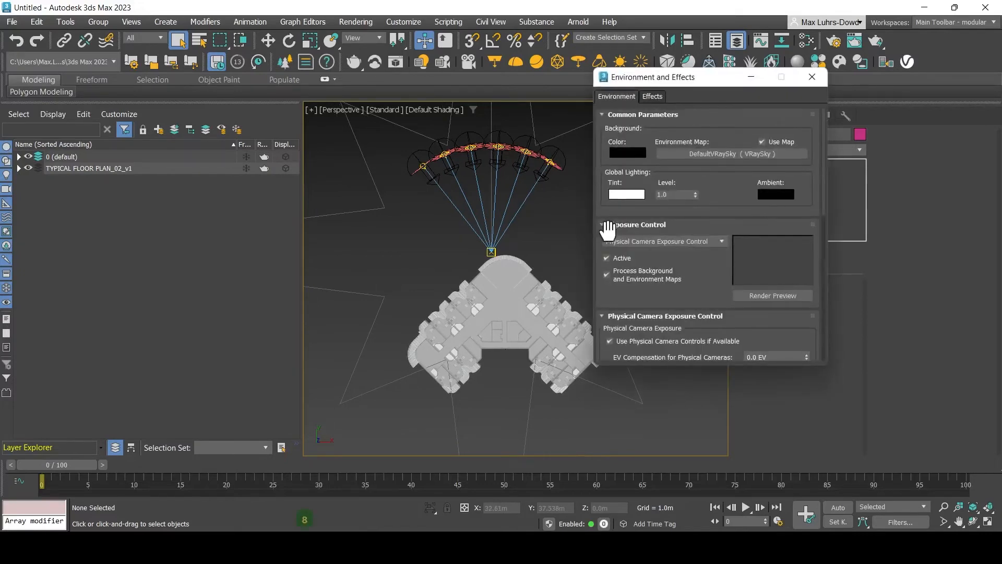
left_click_drag(681, 76, 249, 127)
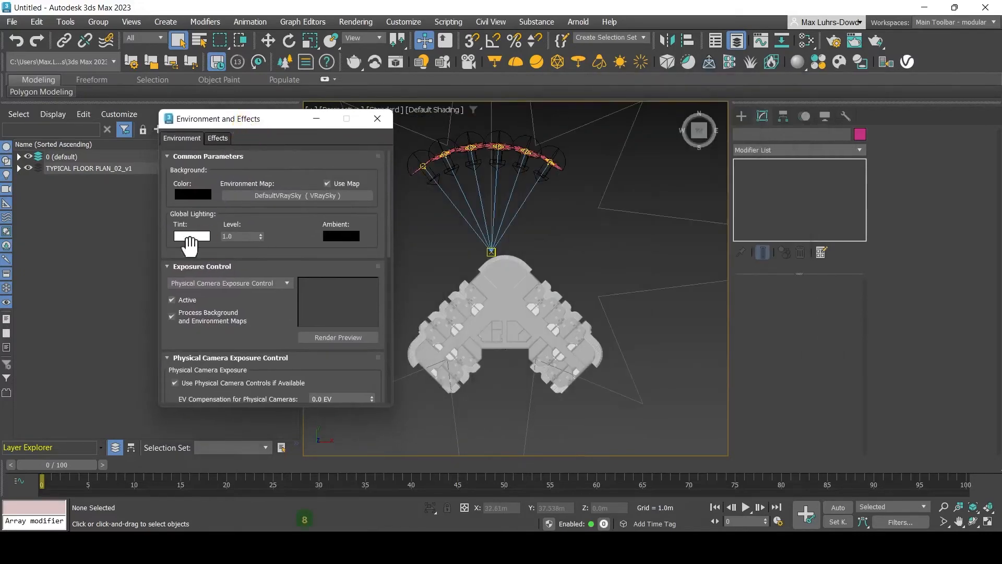
left_click(278, 283)
left_click(261, 336)
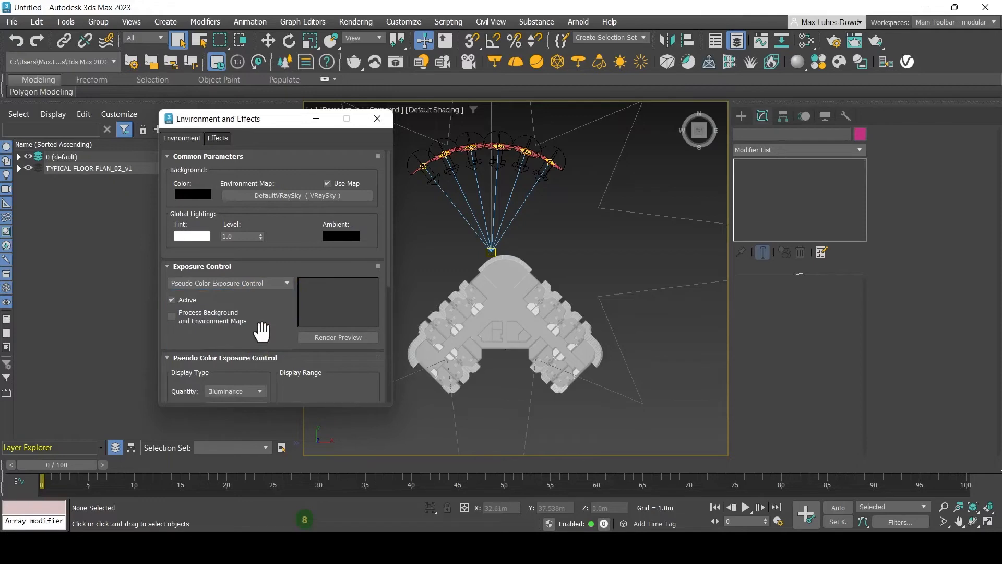
left_click_drag(389, 258, 387, 330)
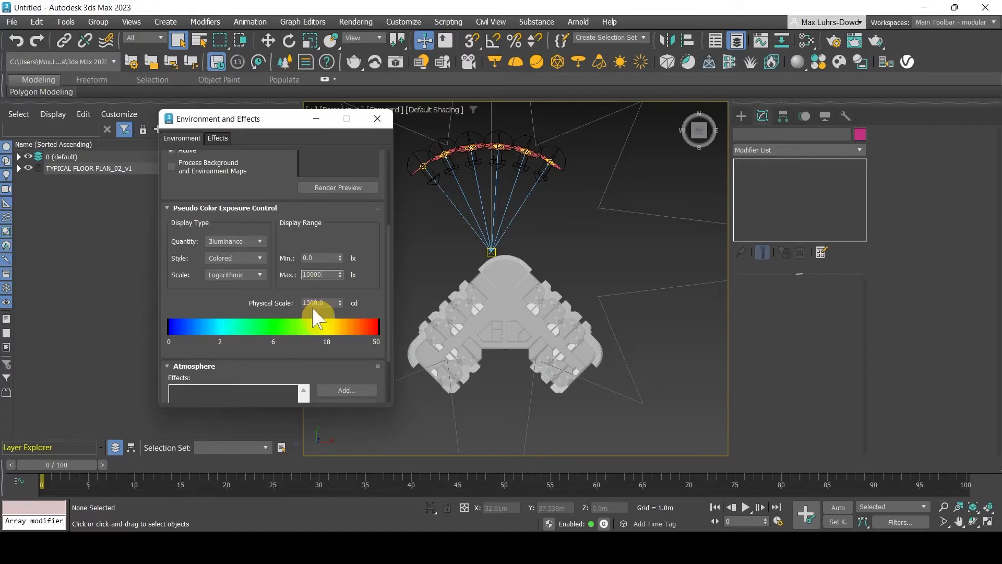
key("Return")
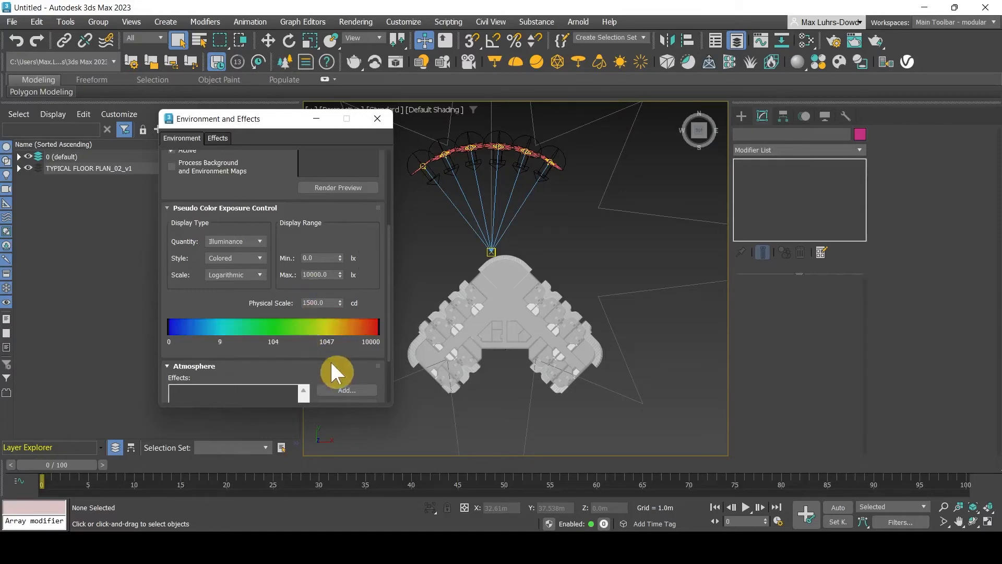
left_click(257, 239)
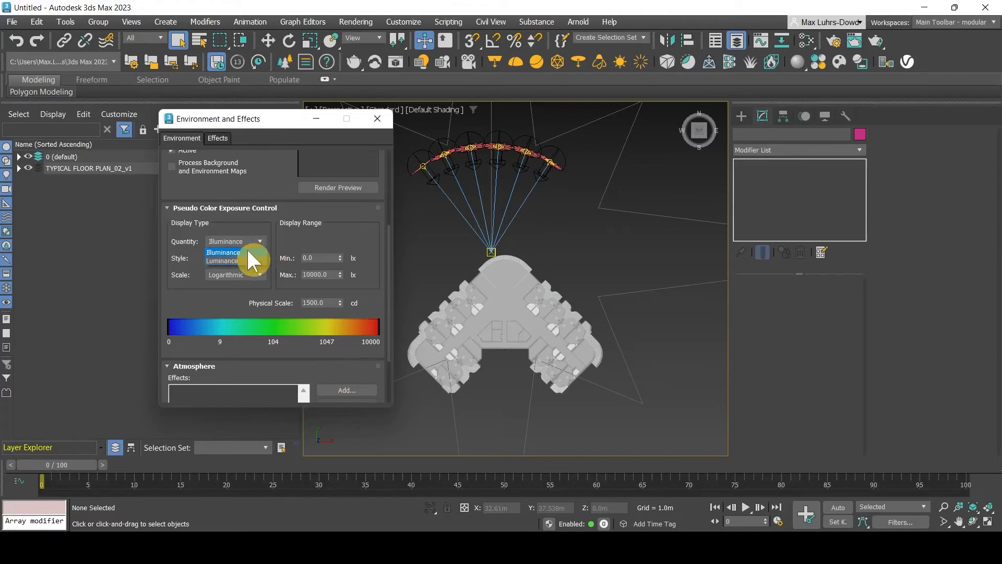
left_click(247, 251)
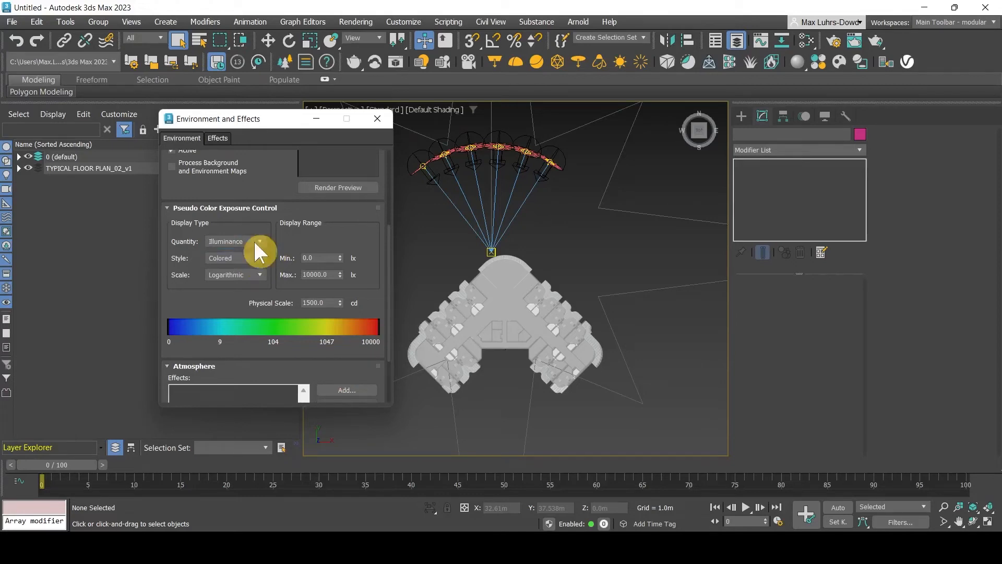
left_click(258, 275)
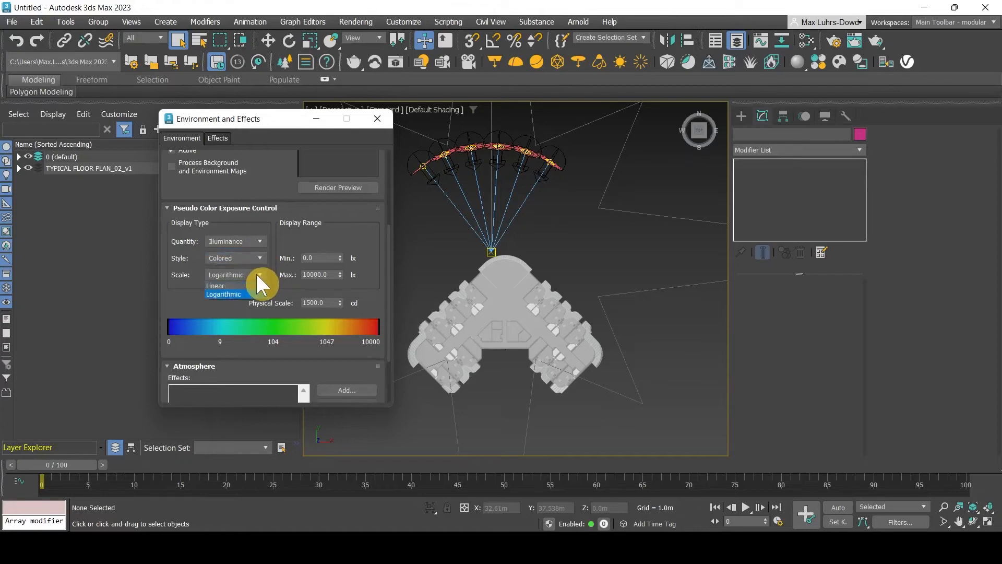
left_click(231, 285)
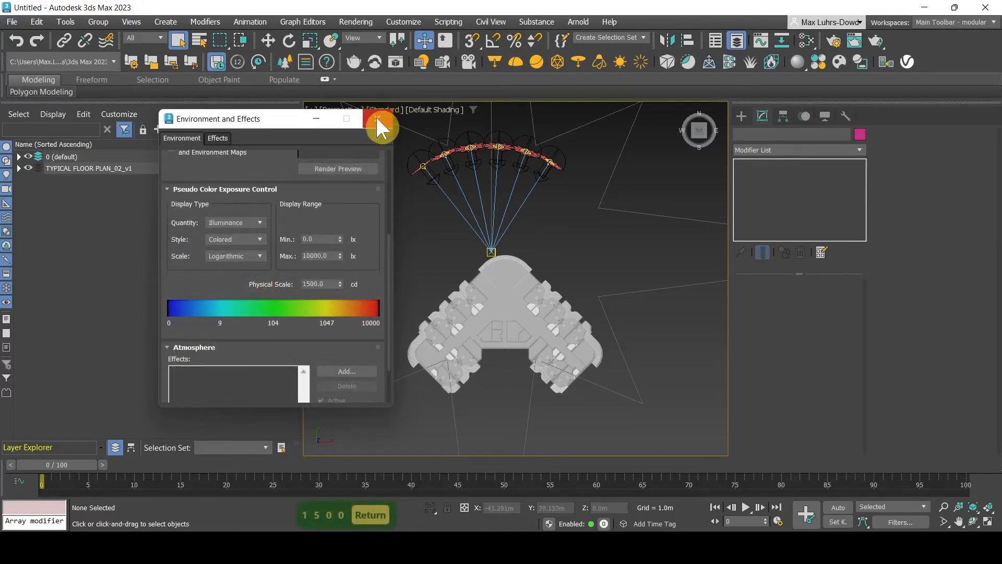
left_click(378, 122)
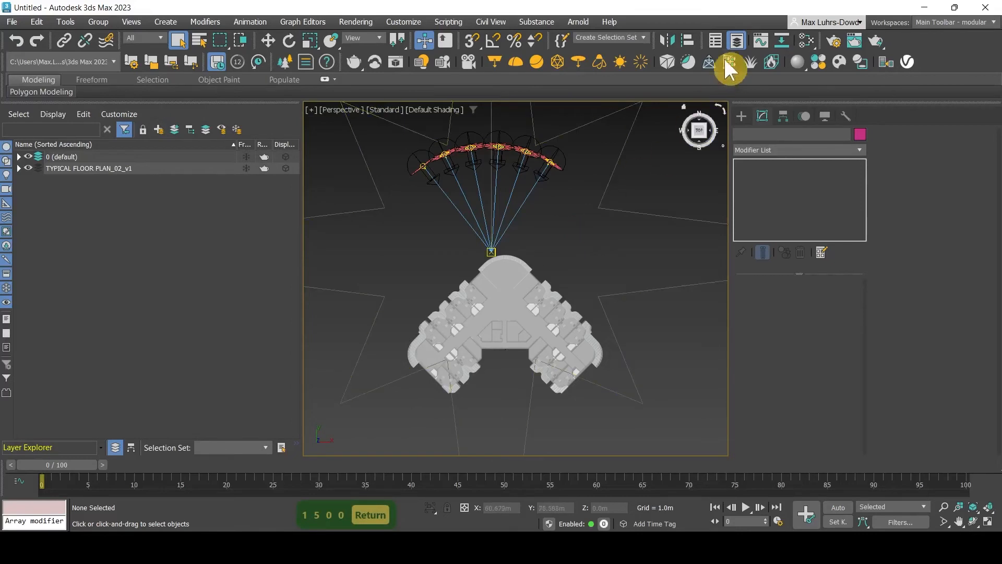
Render the perspective view with V-Ray 6 Hotfix 3 and minimize the frame buffer
left_click(837, 39)
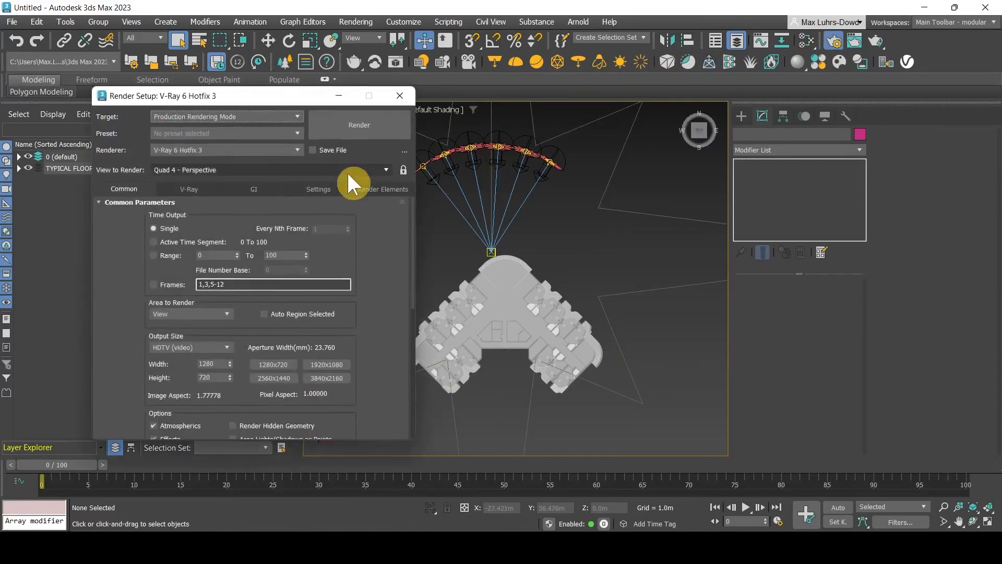
left_click(219, 150)
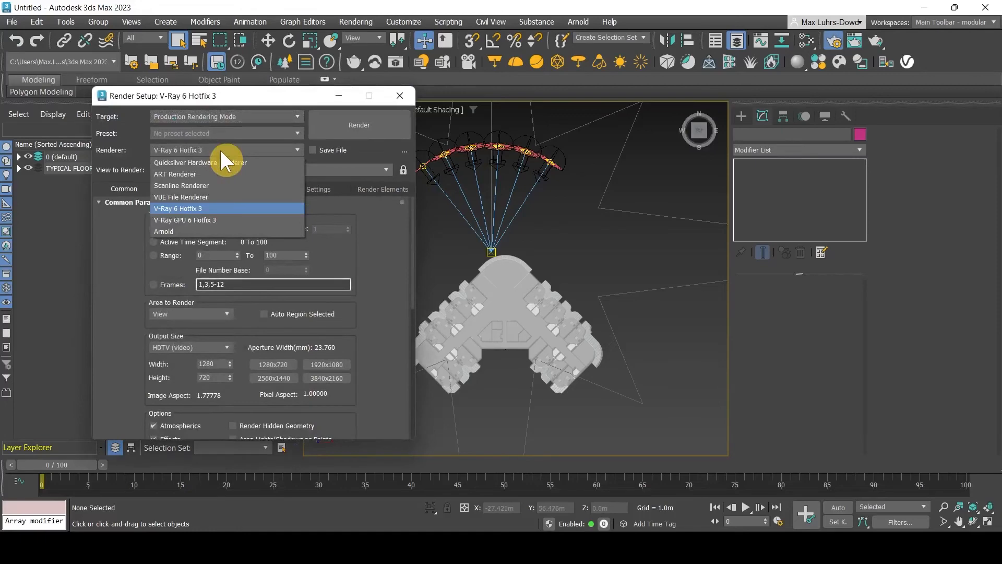
left_click(202, 210)
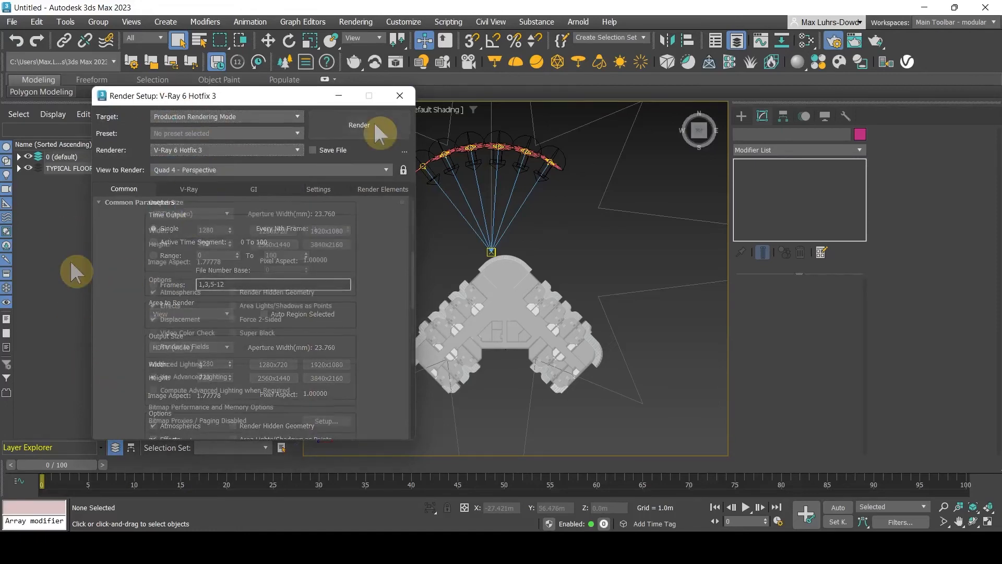
left_click(375, 124)
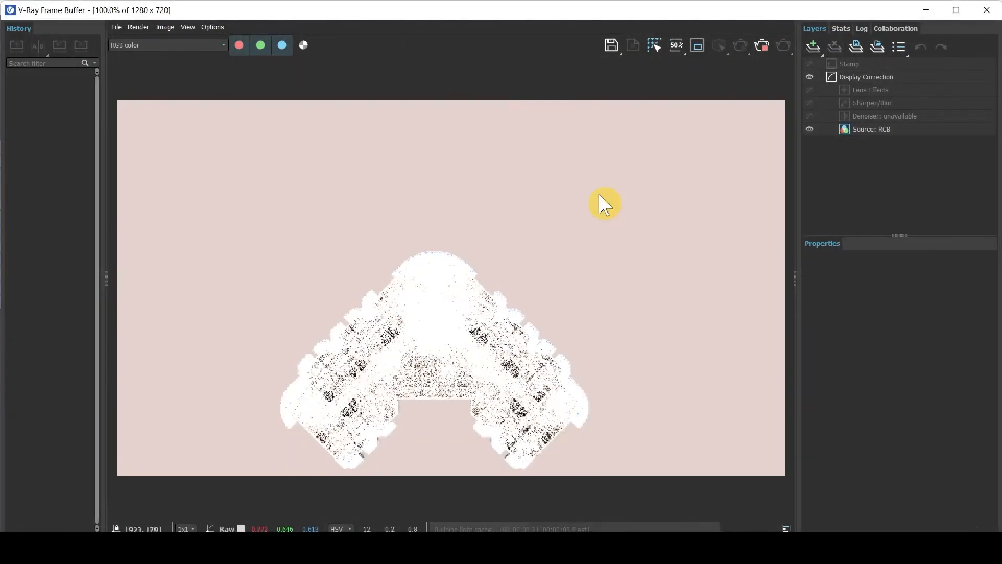
scroll(677, 123, "up", 2)
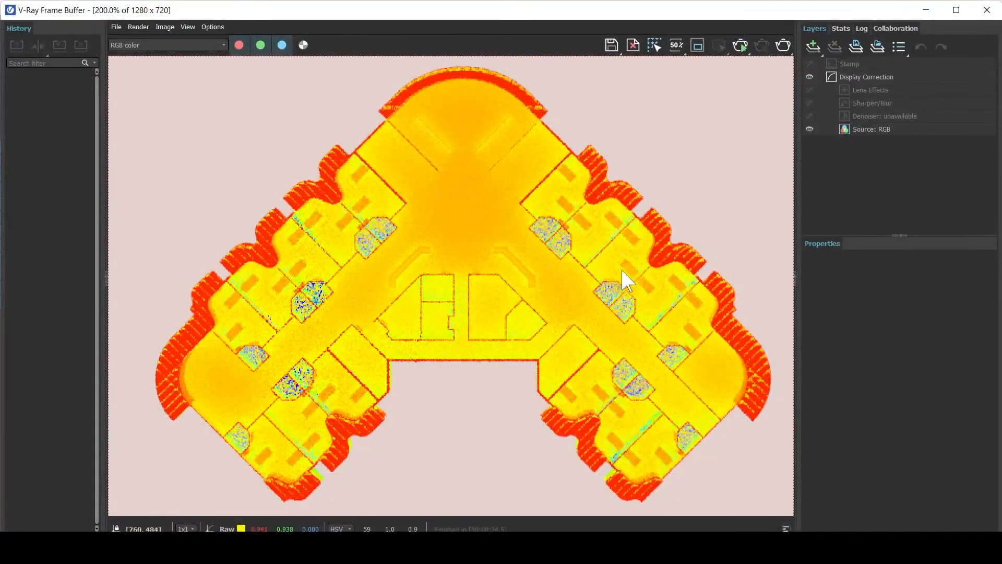
left_click(931, 8)
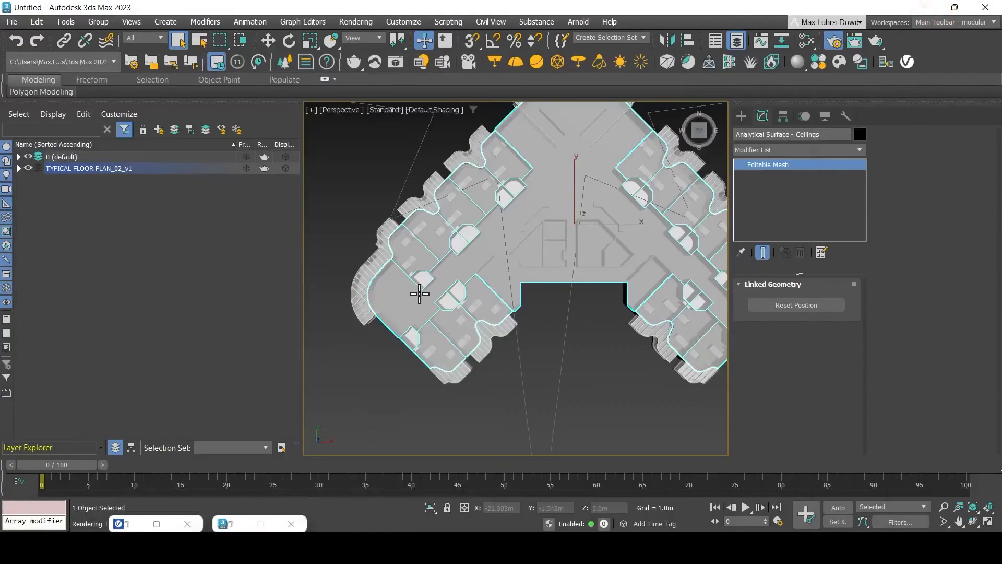
Create a new VRayMtl node in the Slate Material Editor
left_click(19, 168)
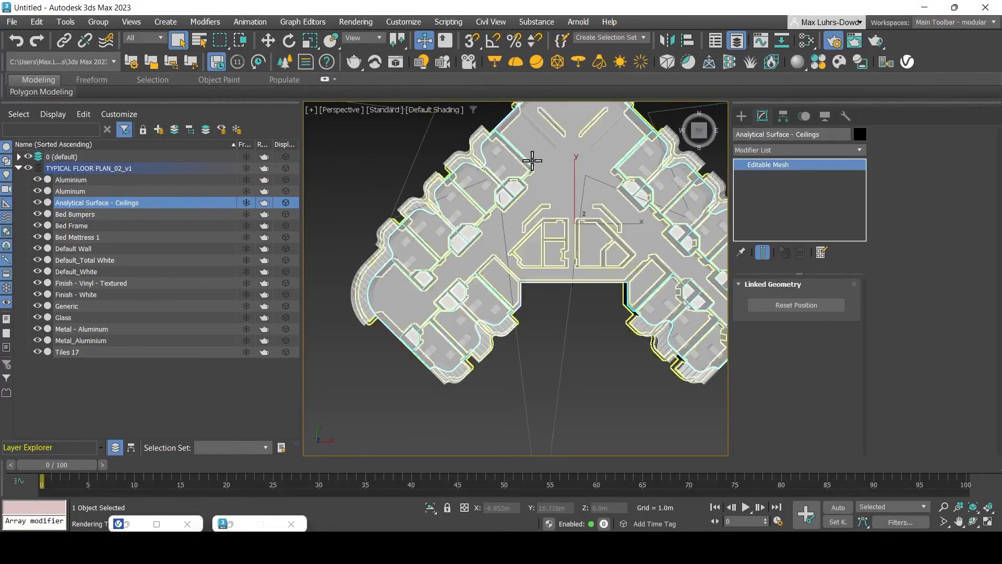
scroll(557, 266, "down", 3)
middle_click_drag(557, 266, 549, 280)
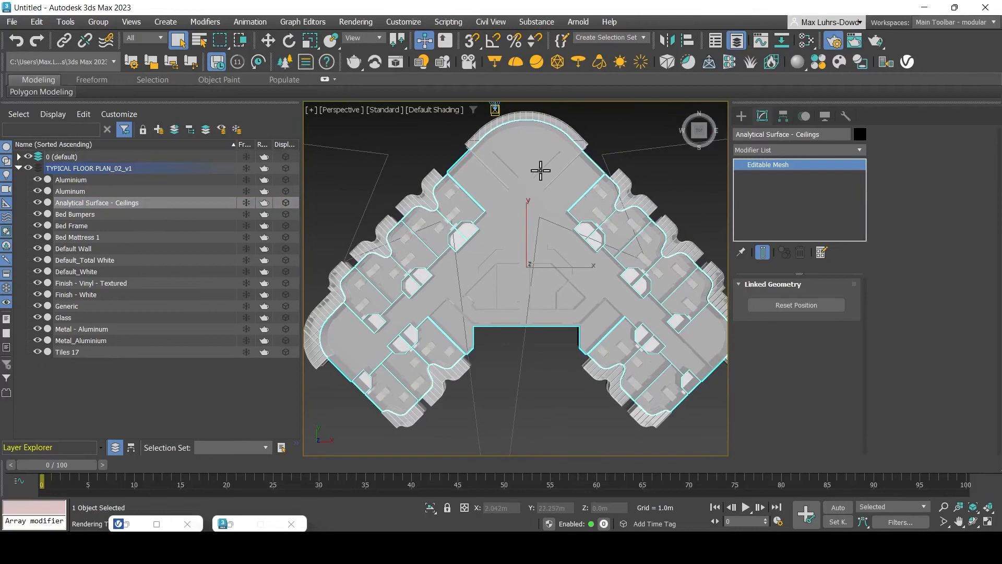
left_click(807, 37)
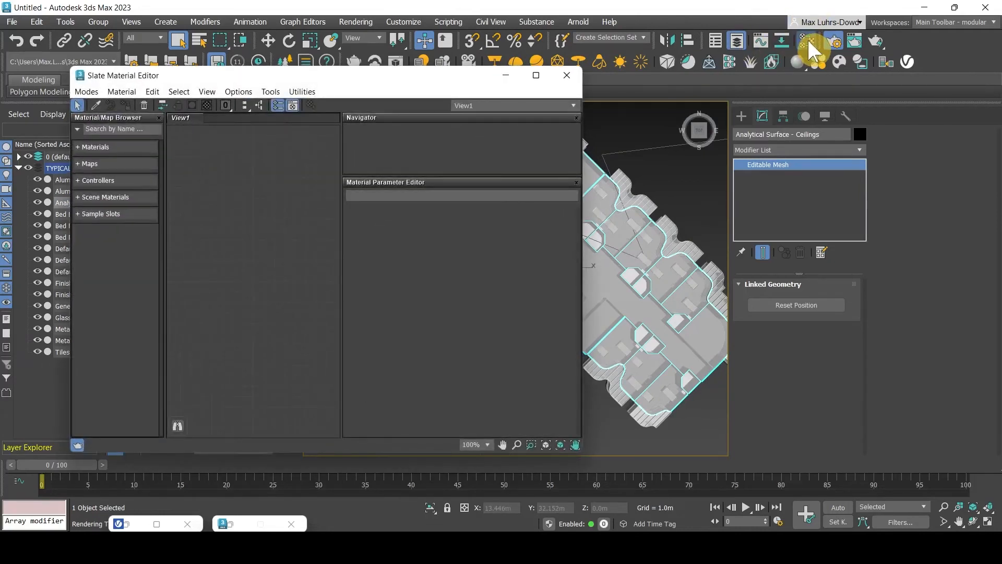
right_click(244, 202)
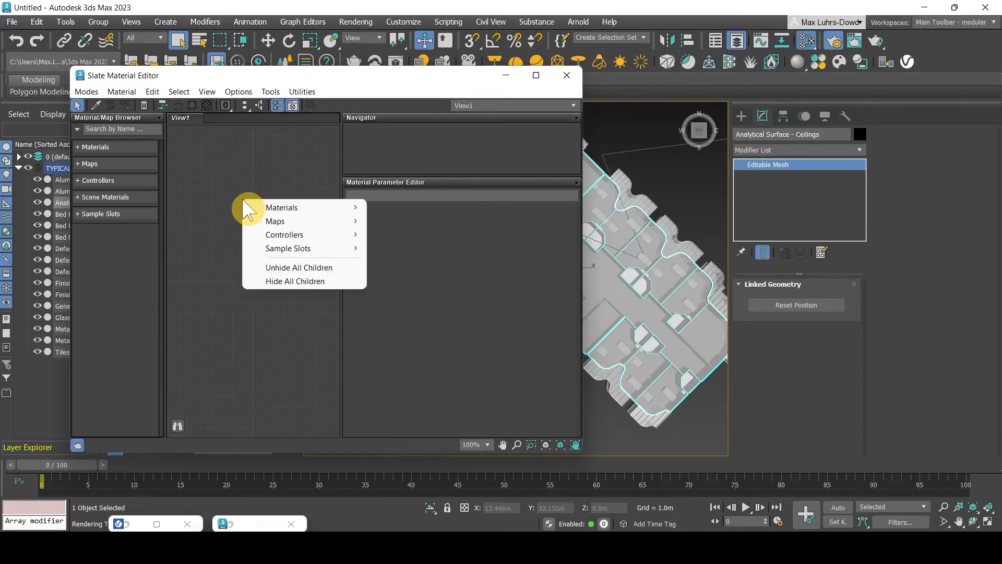
mouse_move(316, 211)
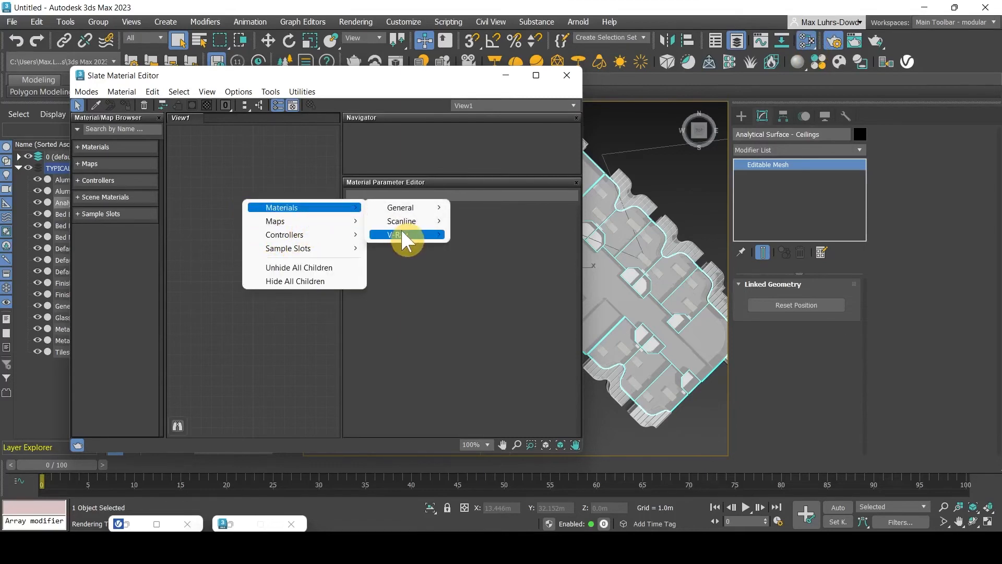
mouse_move(419, 231)
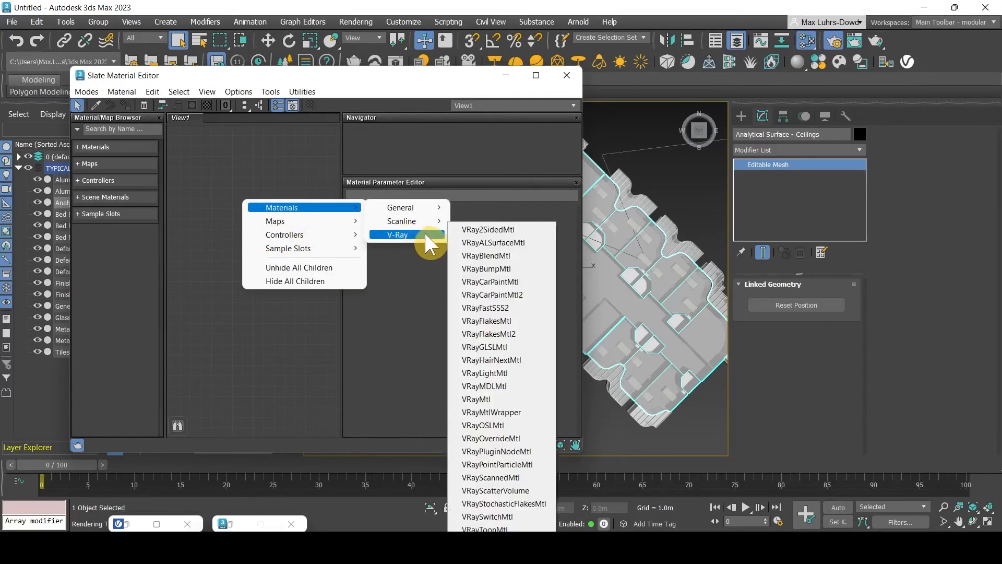
left_click(519, 399)
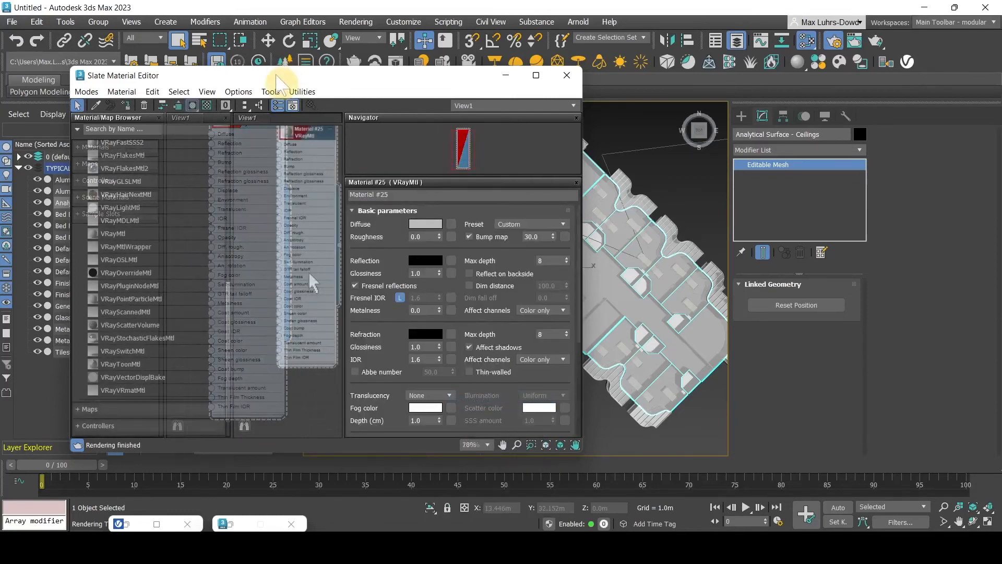
Assign Material #25 to the Analytical Surface - Ceilings object and close the editor
left_click_drag(276, 76, 105, 90)
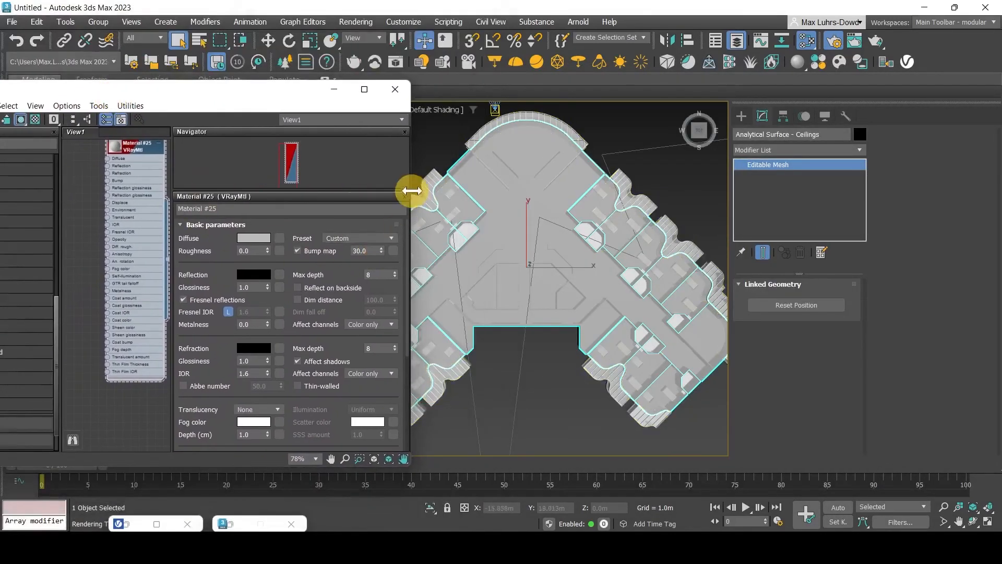
left_click_drag(409, 193, 458, 179)
left_click_drag(168, 259, 504, 210)
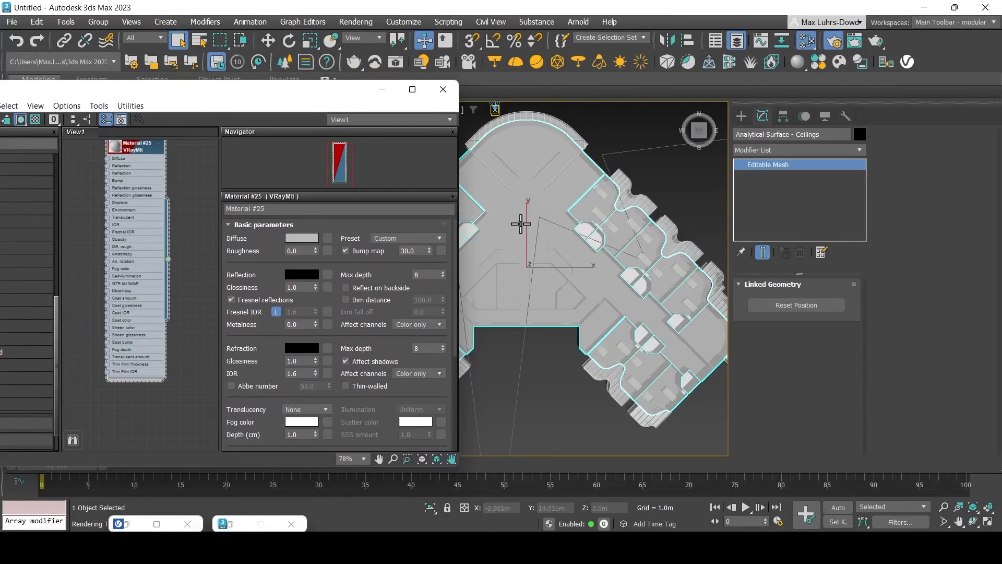
left_click(836, 41)
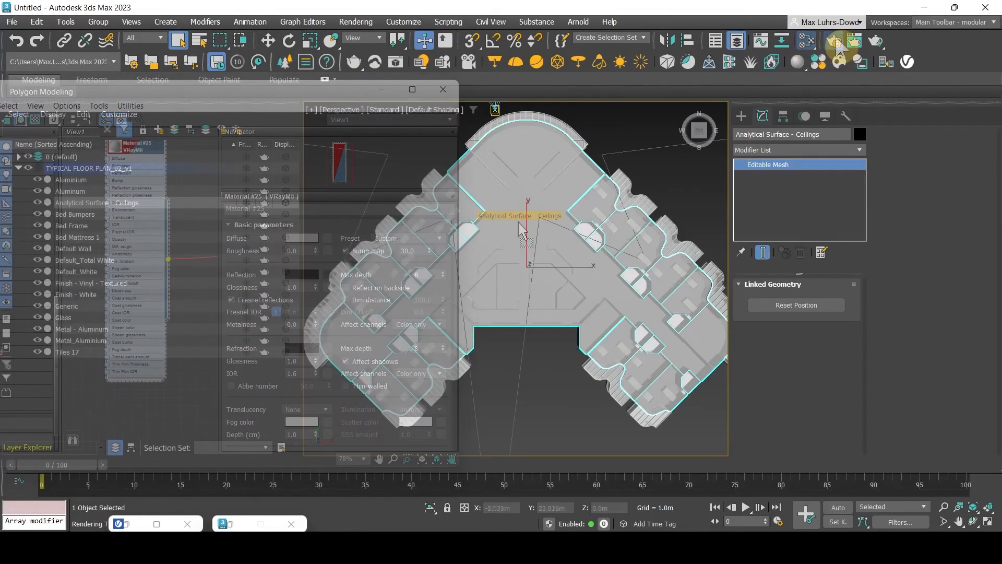
Run a quick V-Ray test render, then close the frame buffer and render dialogs
left_click(834, 42)
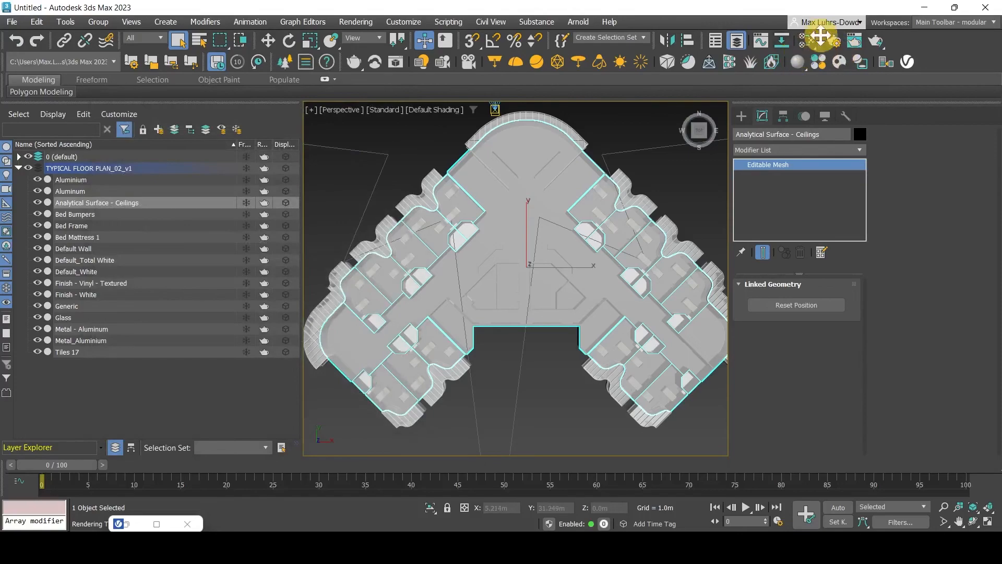
left_click(834, 41)
left_click(303, 141)
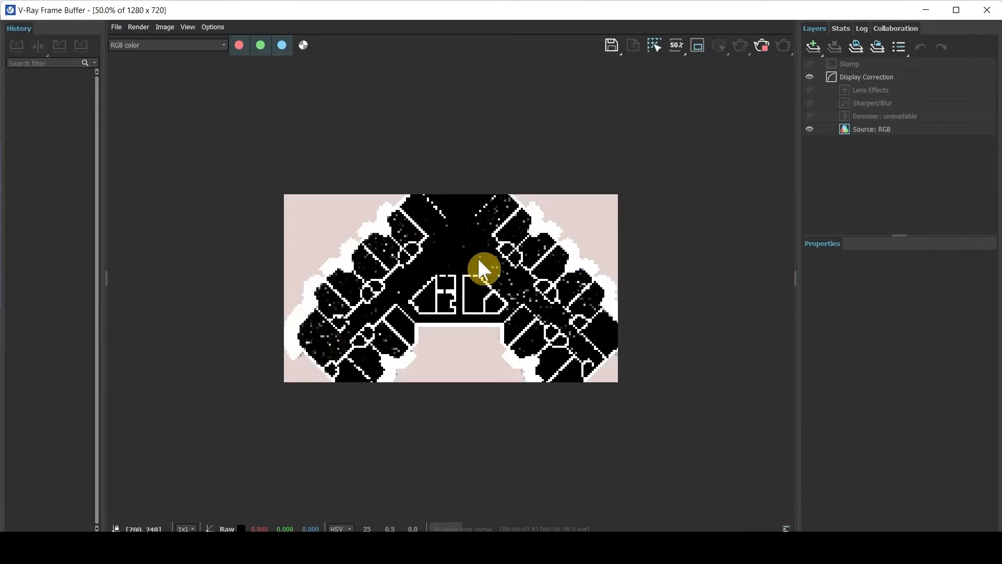
scroll(485, 272, "up", 1)
left_click(987, 10)
left_click(339, 125)
left_click(336, 101)
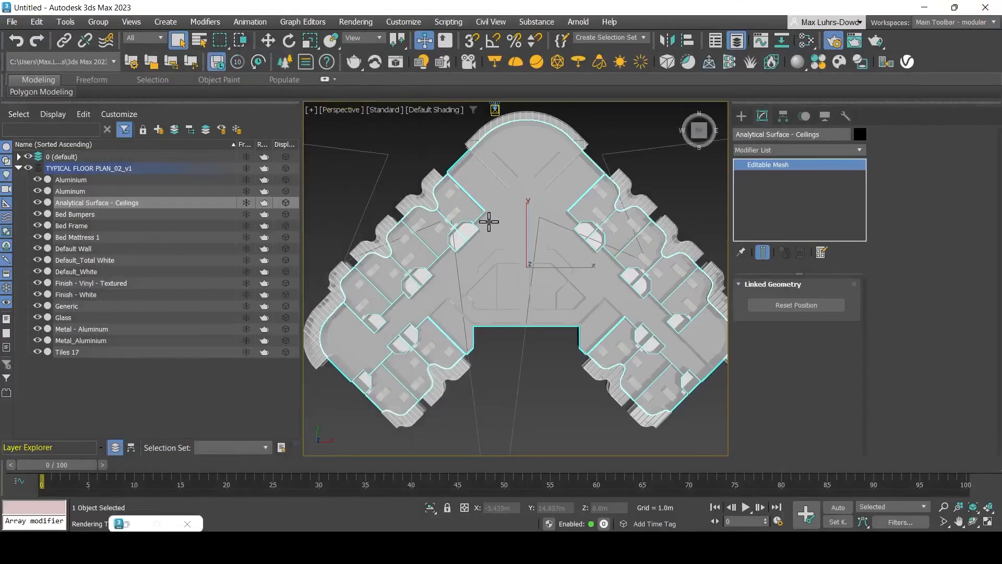
Select the Glass object and orbit to view its panels from the side
left_click(79, 320)
scroll(558, 173, "down", 3)
middle_click_drag(466, 273, 615, 229)
scroll(568, 272, "up", 4)
scroll(568, 272, "up", 2)
middle_click_drag(429, 360, 440, 344, "alt")
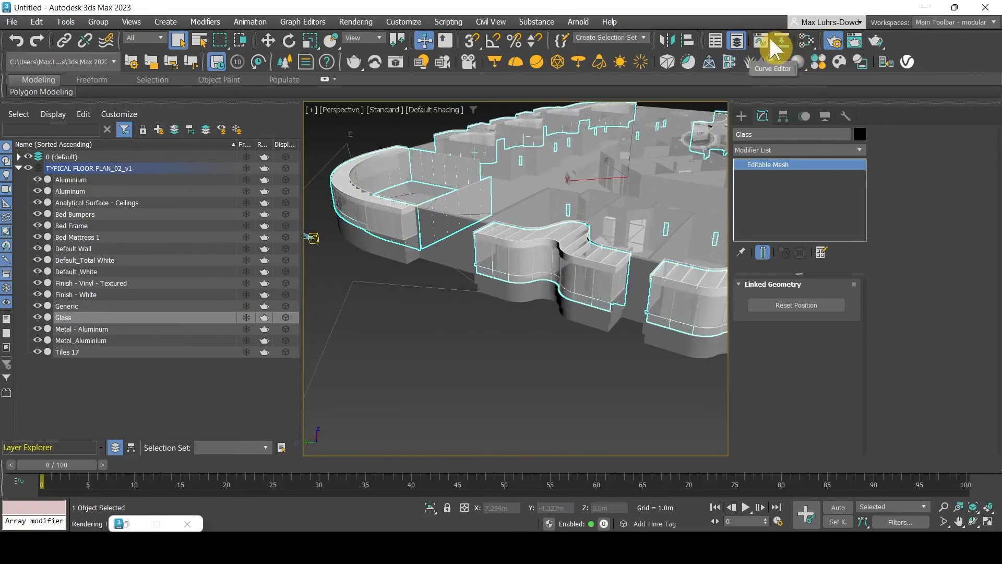
Add a new VRayMtl, Material #26, to the Slate Material Editor view for the glass
left_click(802, 36)
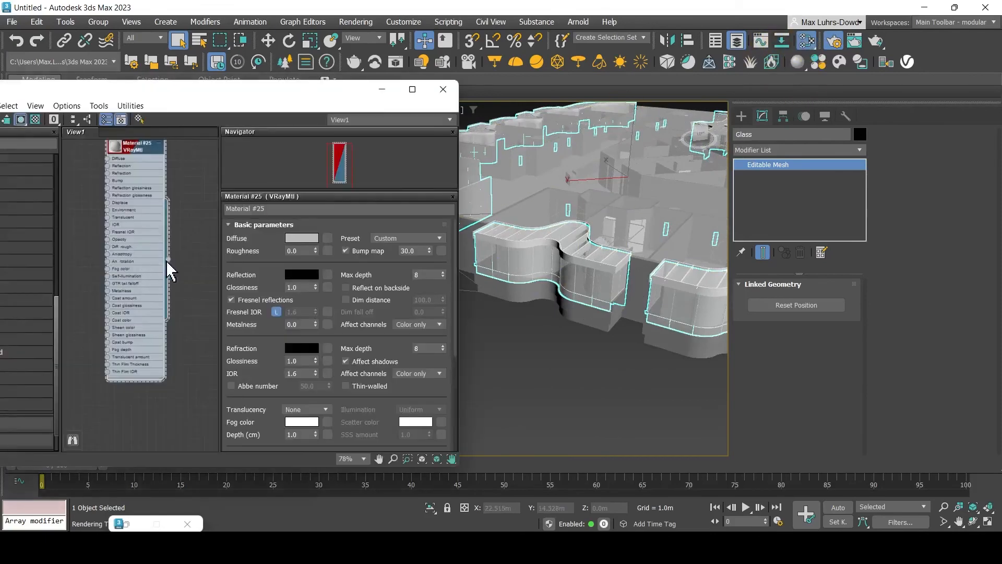
left_click_drag(317, 95, 472, 71)
scroll(144, 175, "down", 1)
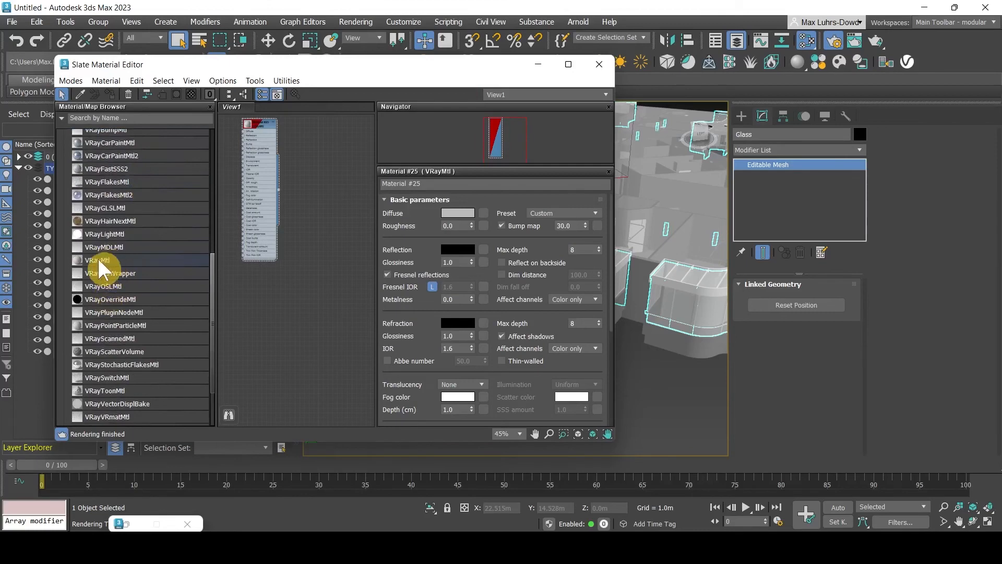
left_click_drag(102, 269, 277, 287)
Make the glass material's diffuse black and its reflection and refraction white
left_click(472, 212)
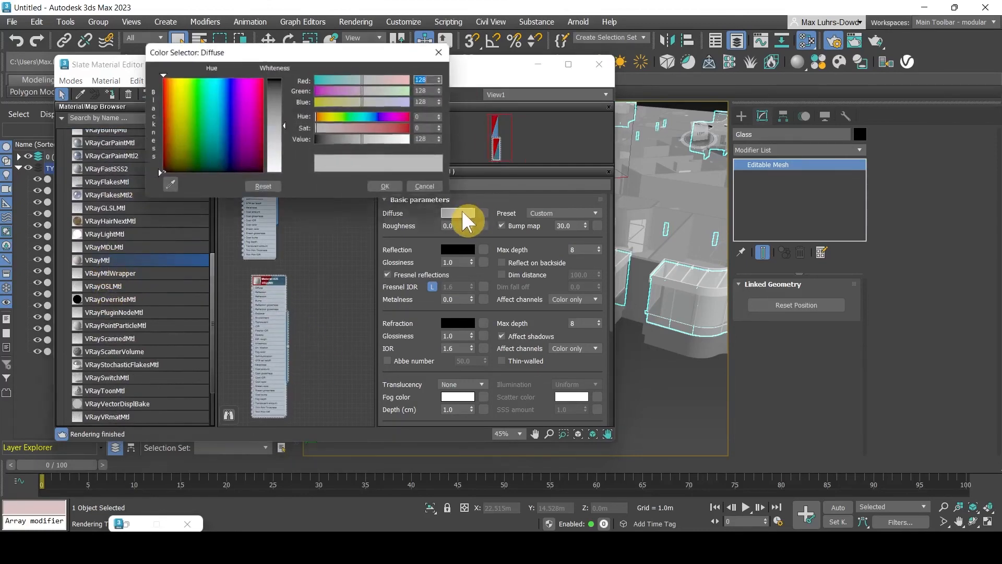
left_click(390, 190)
left_click(461, 248)
left_click_drag(281, 191, 270, 279)
left_click(386, 227)
left_click(459, 324)
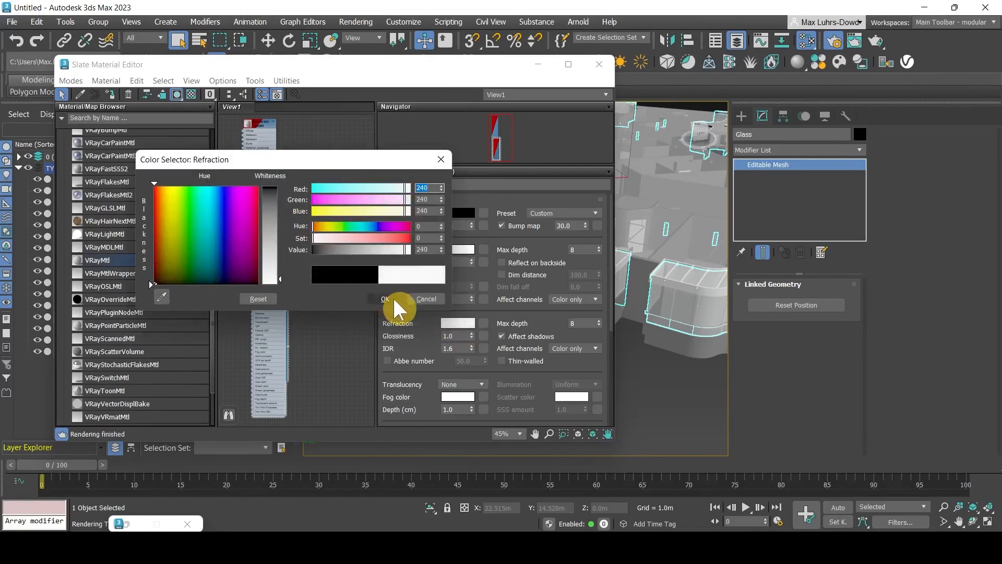
left_click(385, 299)
Set reflection glossiness 0.95, refraction glossiness 0.99, unlocked Fresnel IOR 1.57, and assign it to Glass
left_click(449, 262)
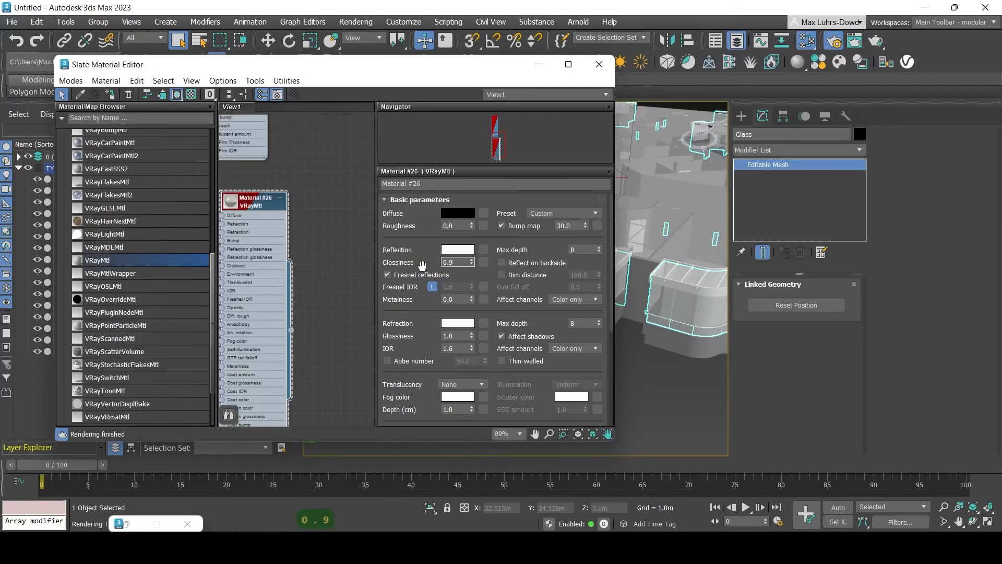
left_click(449, 289)
left_click(433, 288)
left_click(456, 289)
left_click_drag(455, 288, 438, 288)
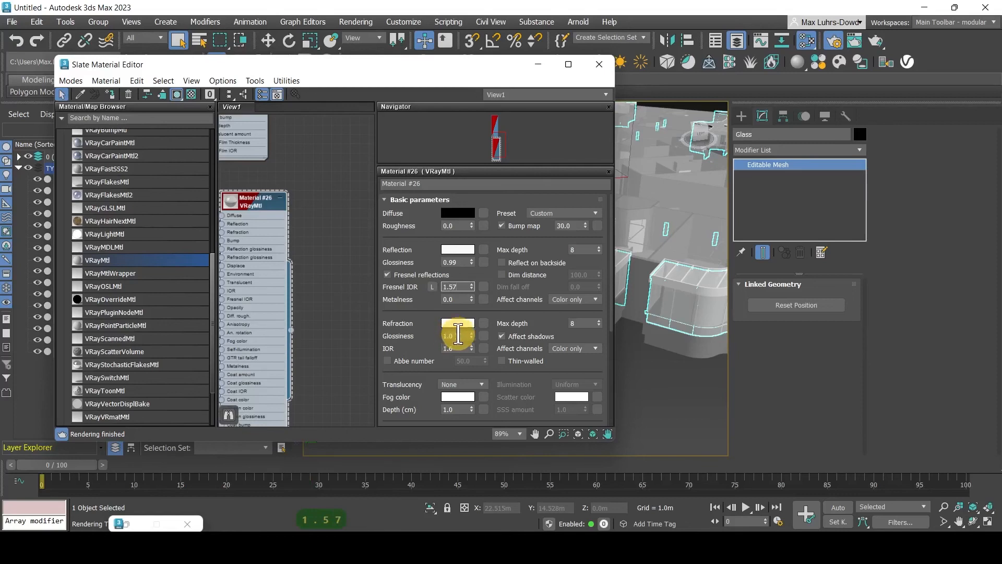
left_click_drag(457, 335, 410, 334)
type("0.99")
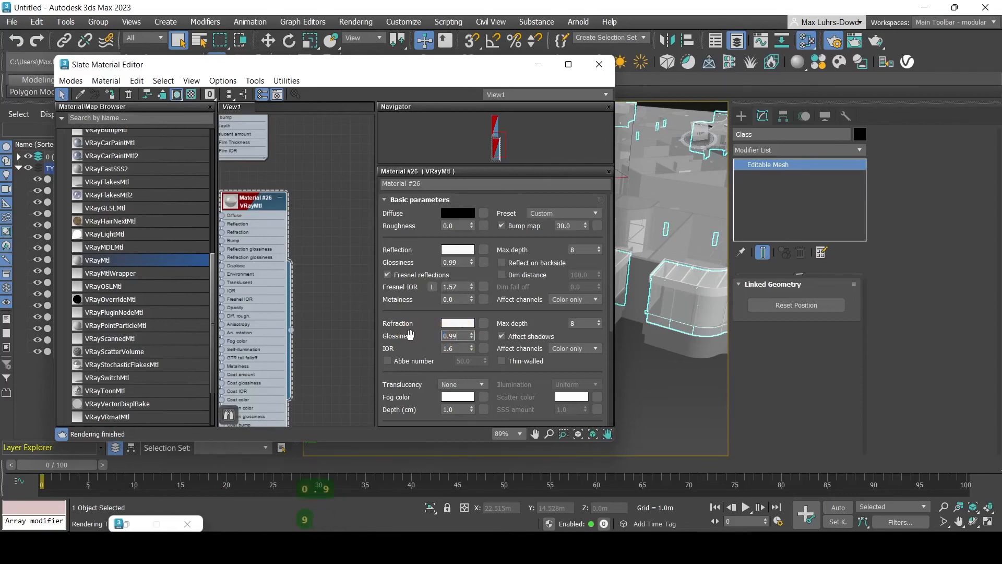
left_click(462, 262)
key("BackSpace")
type("5")
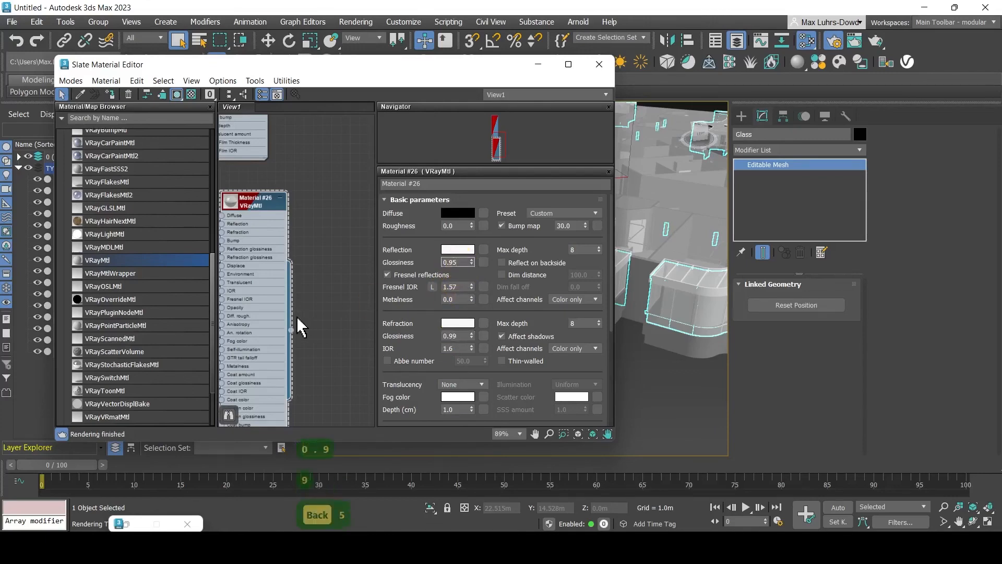
left_click_drag(291, 330, 662, 304)
scroll(662, 304, "down", 5)
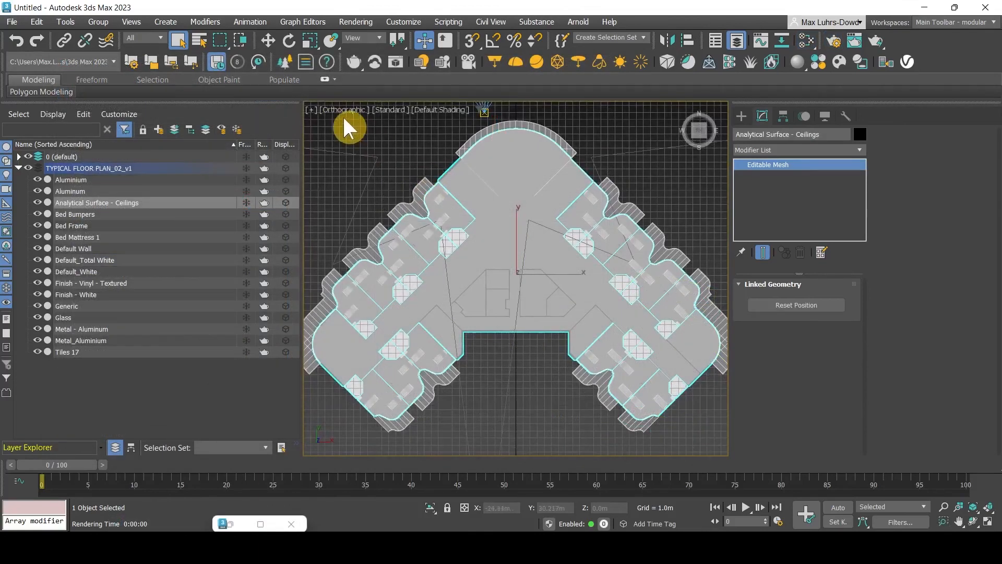
Recentre the floor plan in the top view and start a V-Ray render from Render Setup
scroll(533, 226, "down", 4)
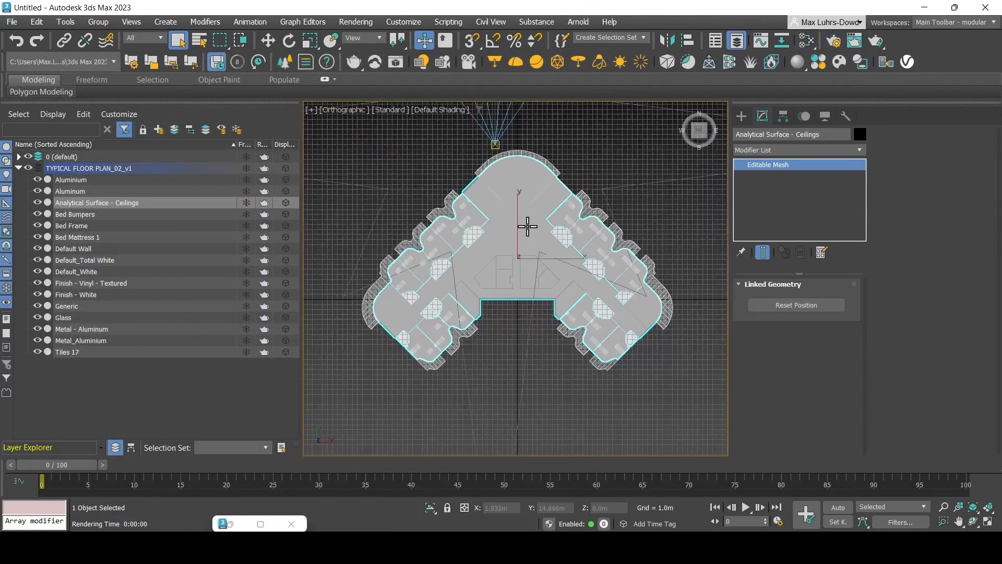
middle_click_drag(527, 226, 519, 225)
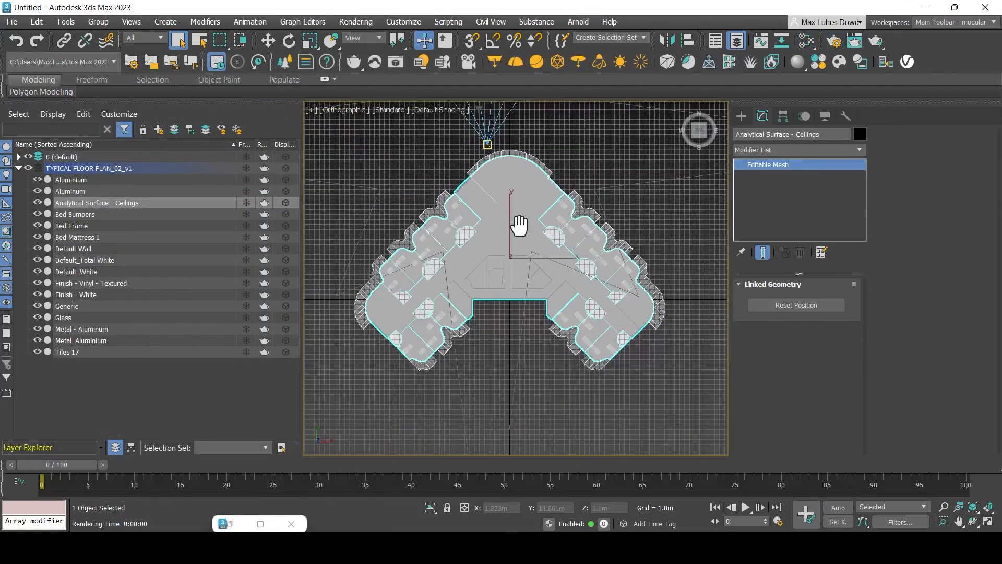
left_click(834, 42)
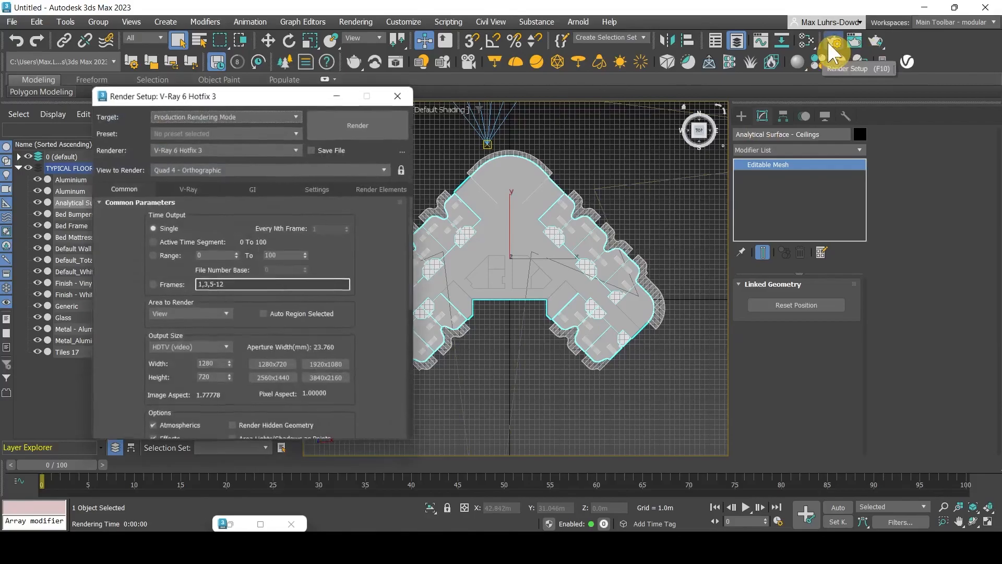
left_click(383, 148)
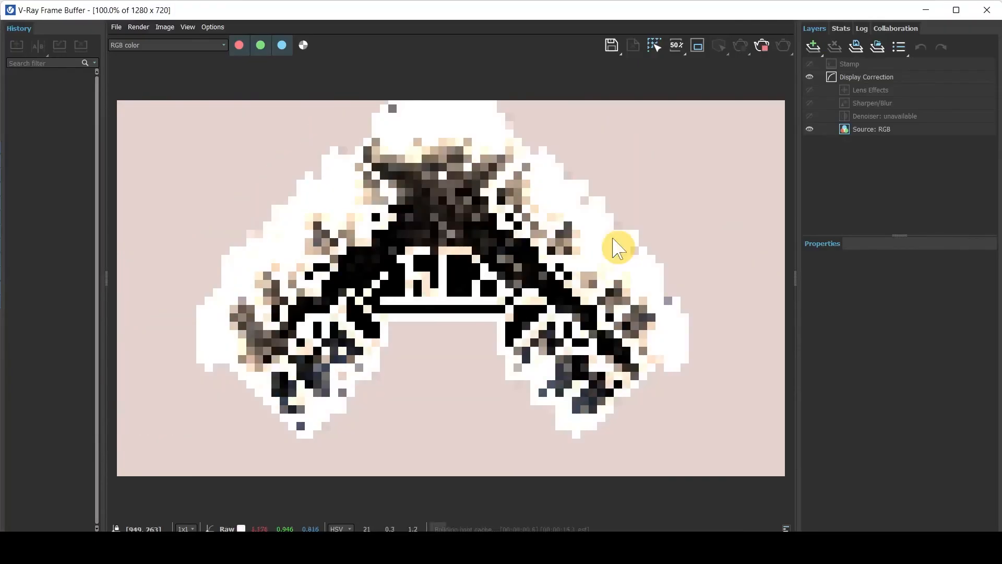